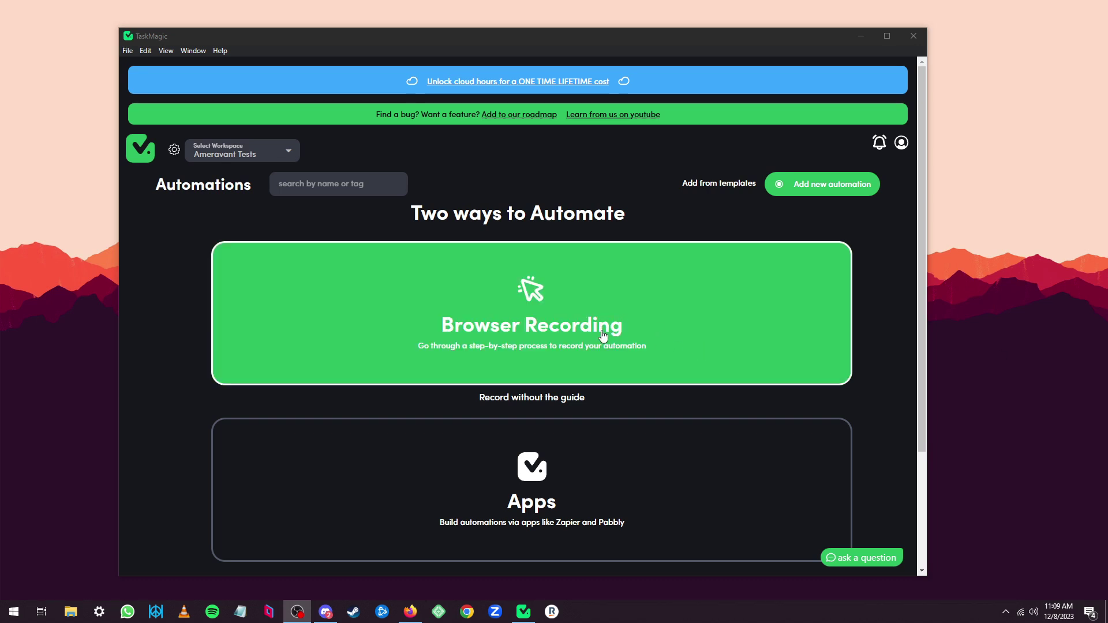
Set Step 1's starting URL to the nyliterary.com Crime, Mystery, Suspense page and load it.
click(556, 321)
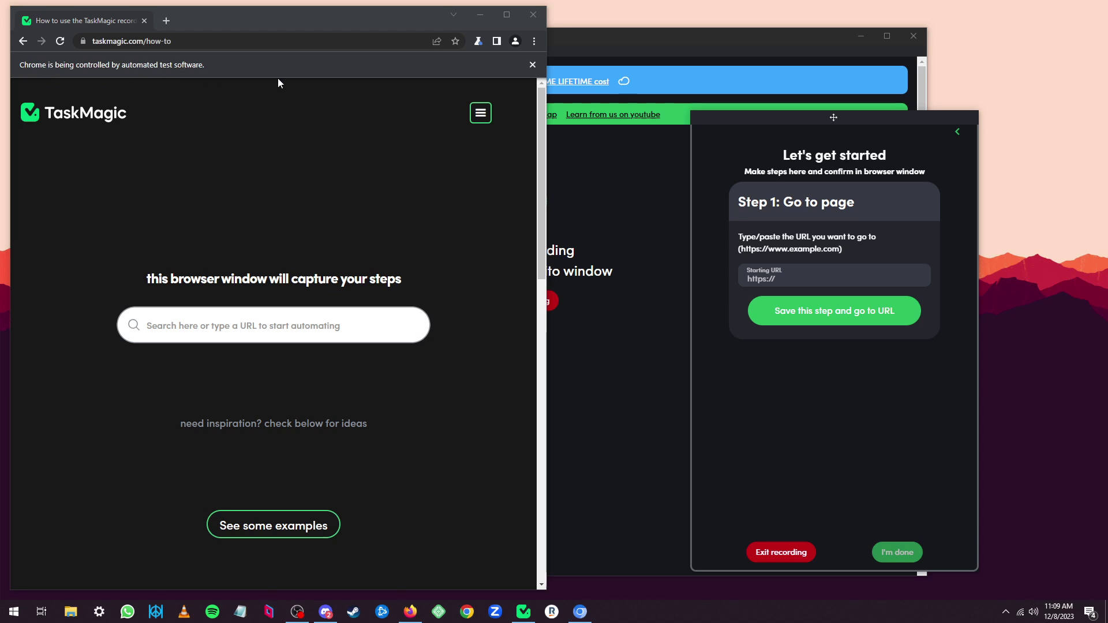
drag(812, 278, 726, 276)
text(https://nyliterary.com//titles/crime-mystery-suspense)
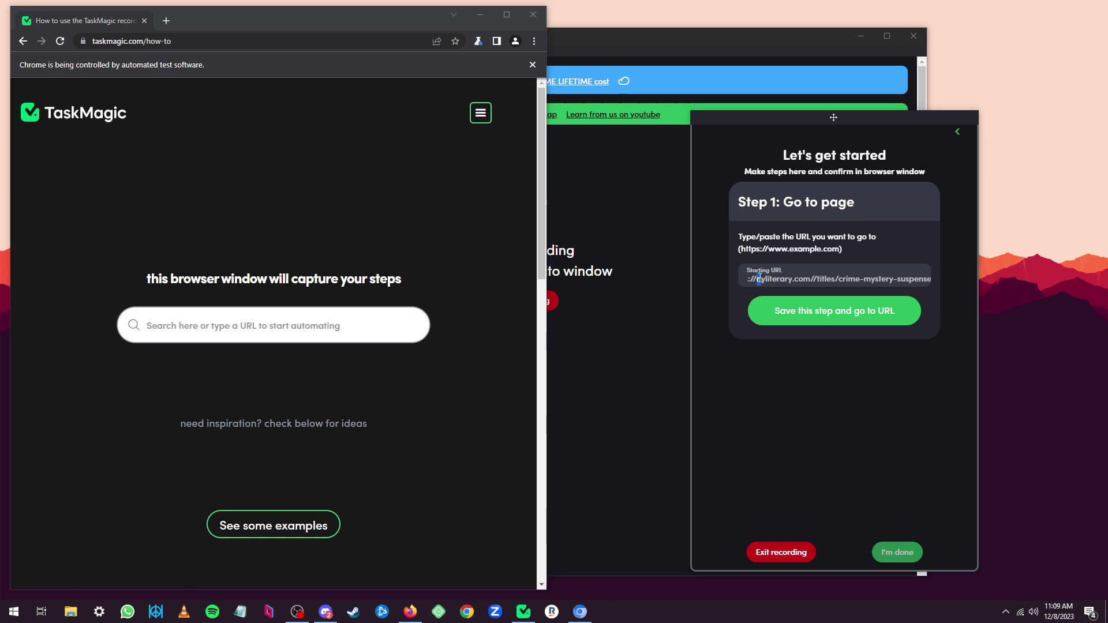
drag(759, 278, 811, 277)
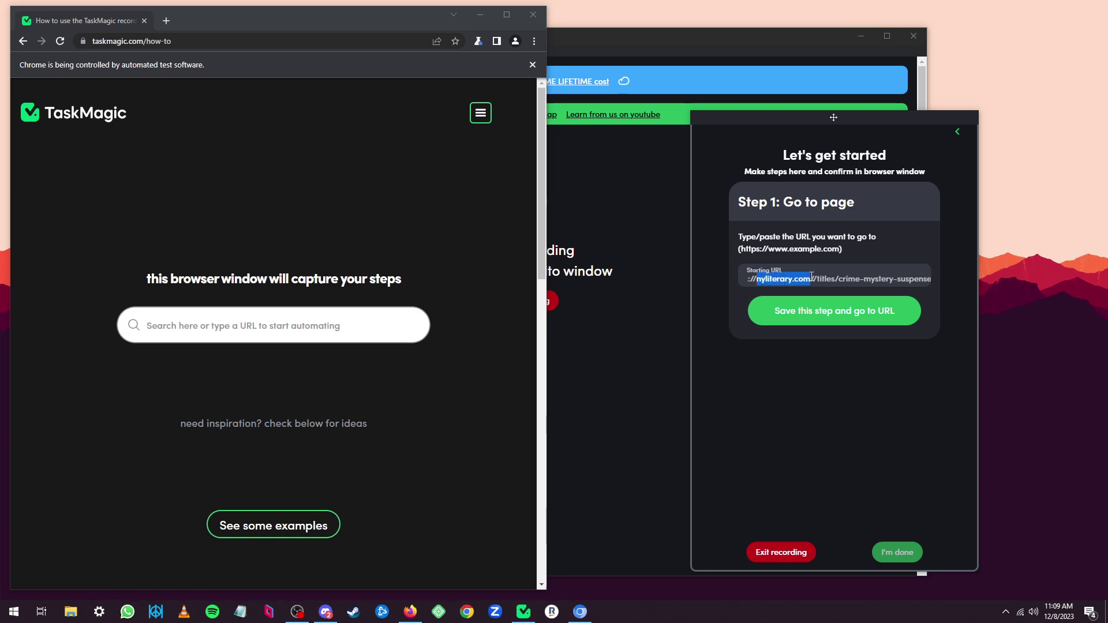
click(831, 317)
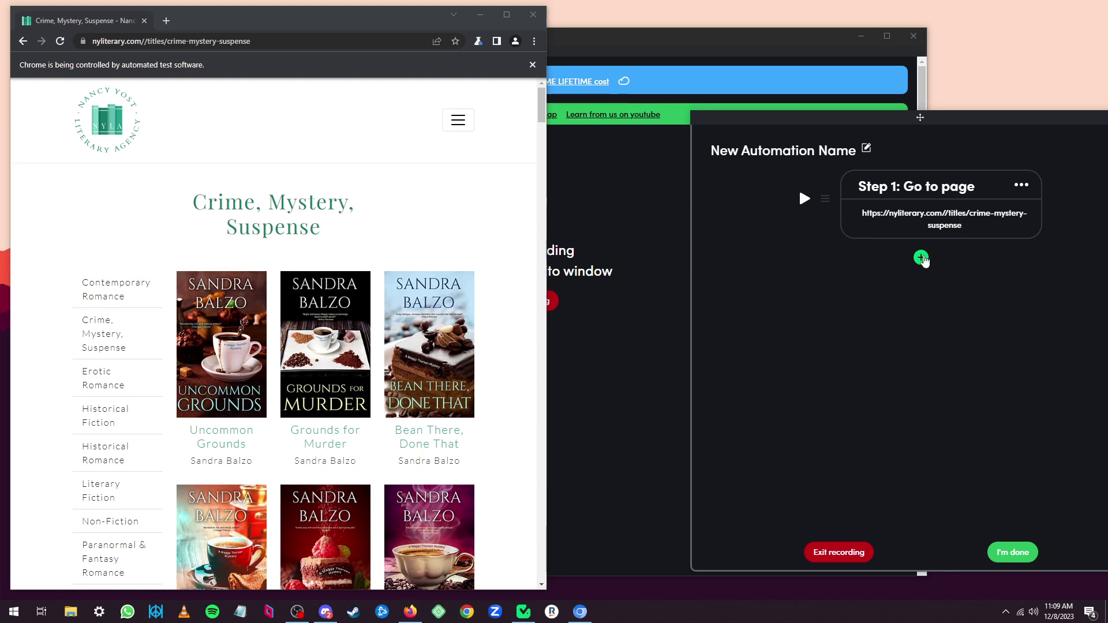
Add a Scrape List step after the first step.
click(922, 258)
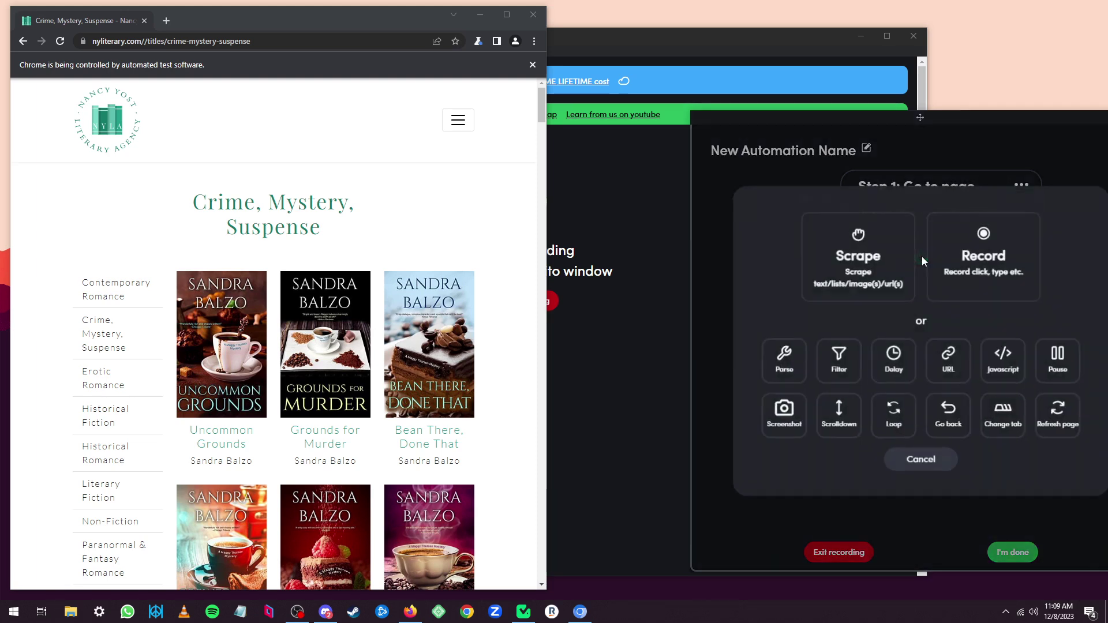
click(840, 261)
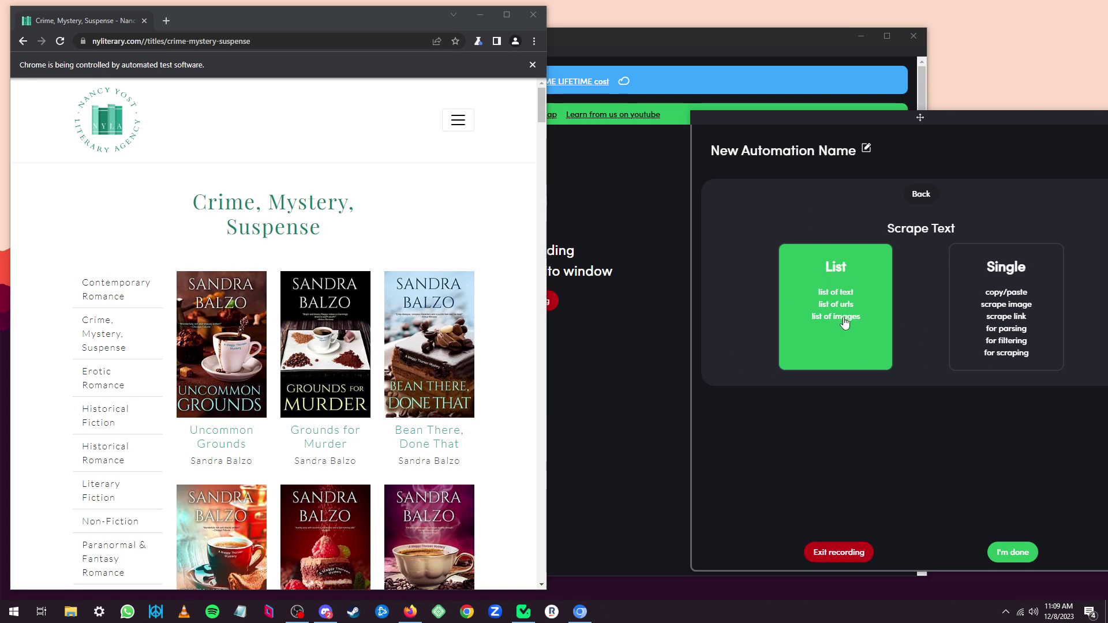
click(839, 287)
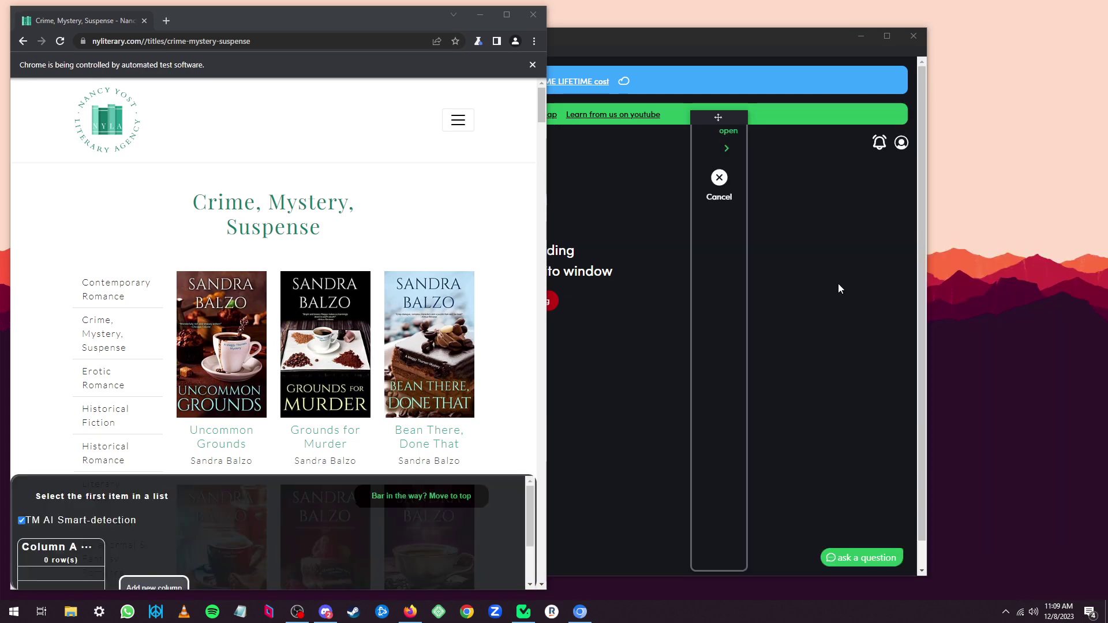
Pick Contemporary Romance and Crime, Mystery, Suspense so all 13 sidebar categories fill Column A.
click(108, 297)
click(108, 296)
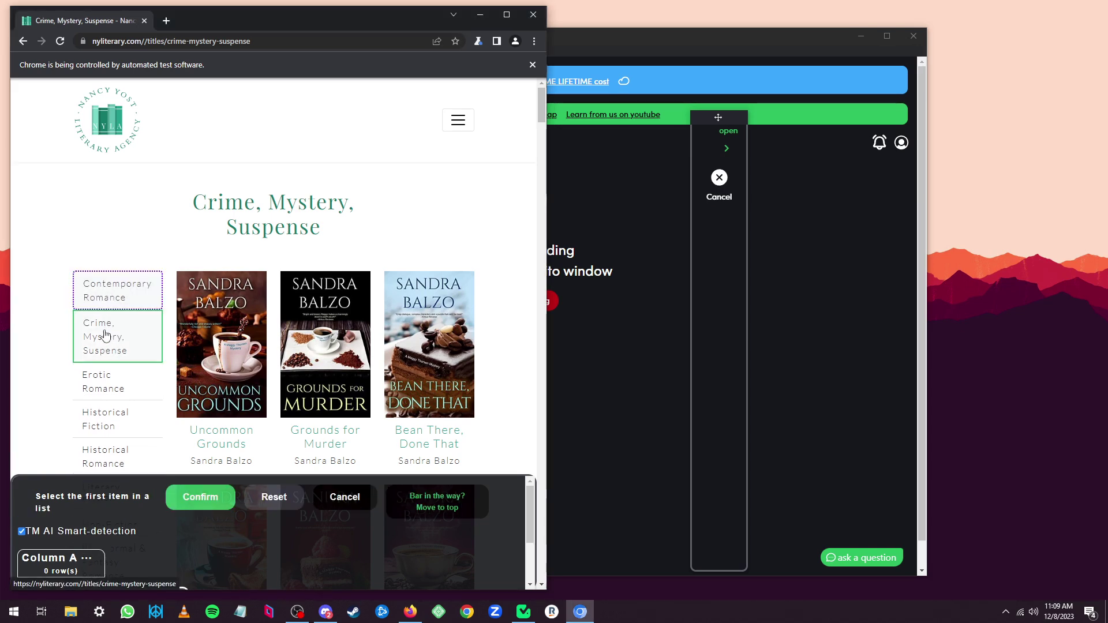
click(105, 344)
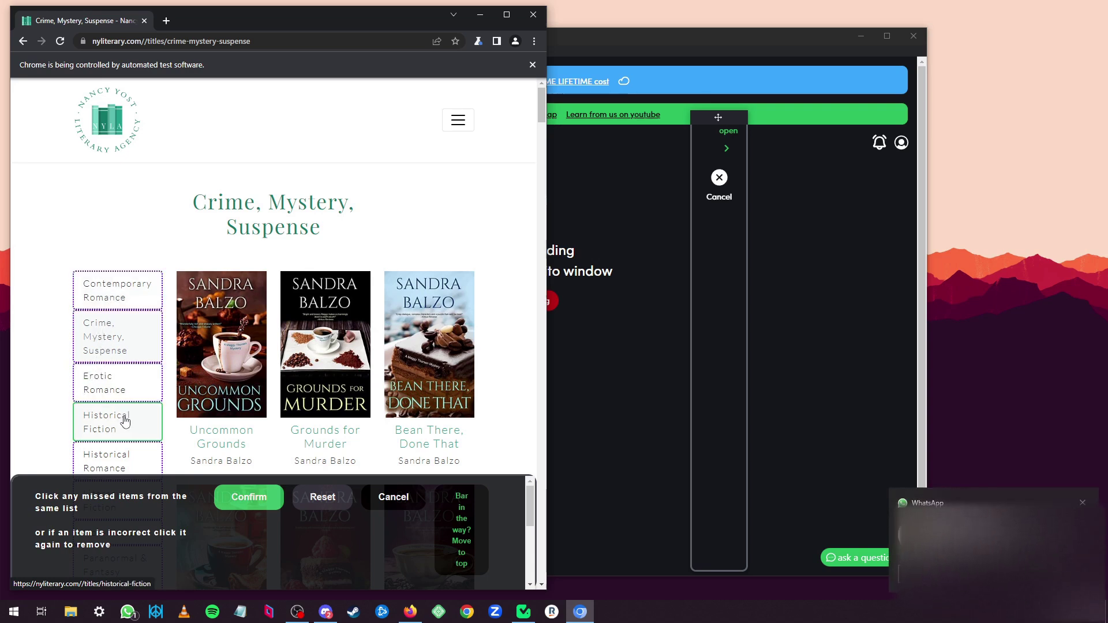
scroll(125, 421, down, 6)
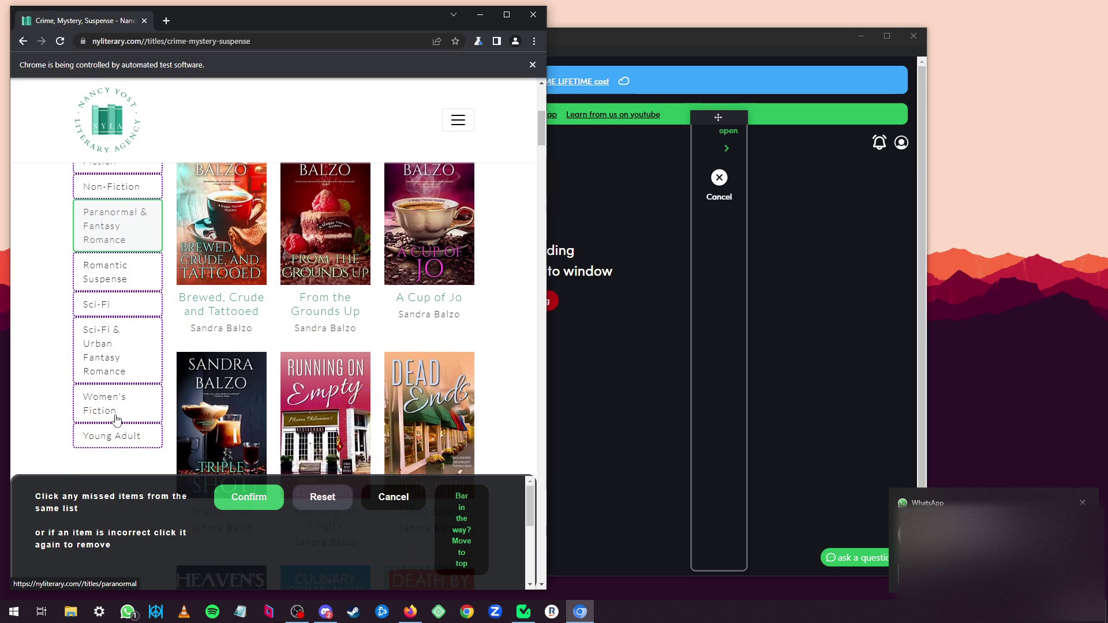
scroll(115, 358, up, 5)
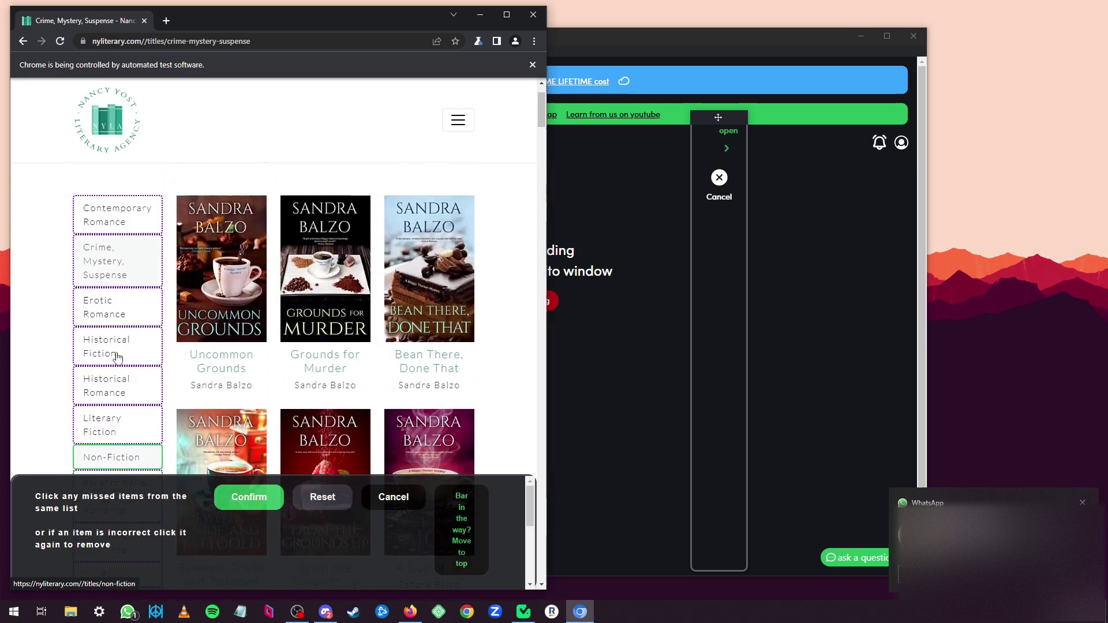
drag(172, 521, 175, 482)
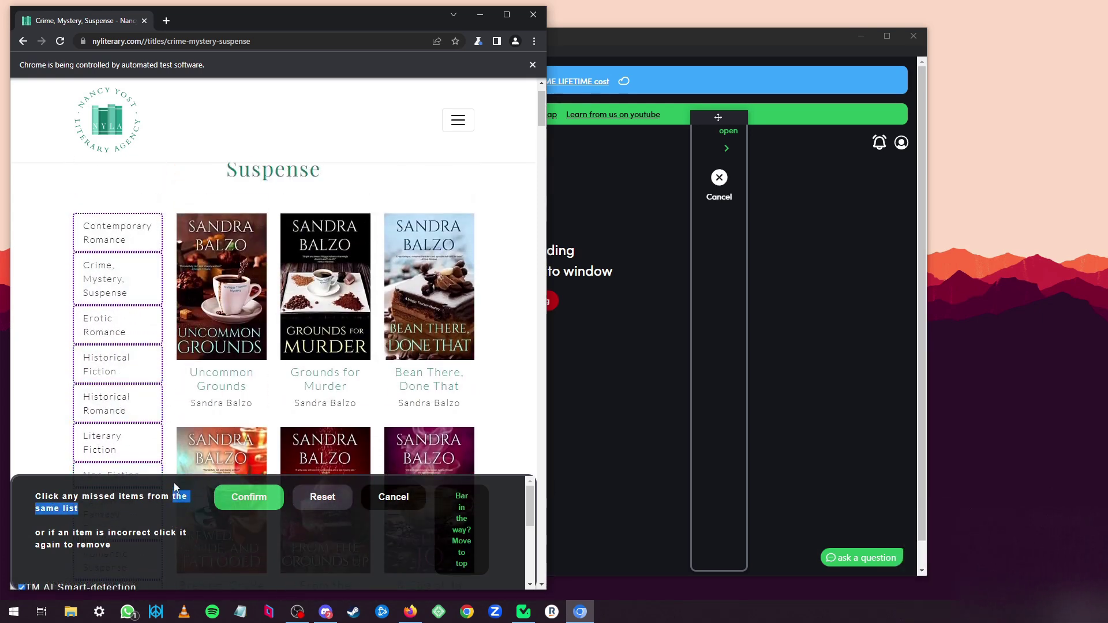
scroll(151, 509, down, 3)
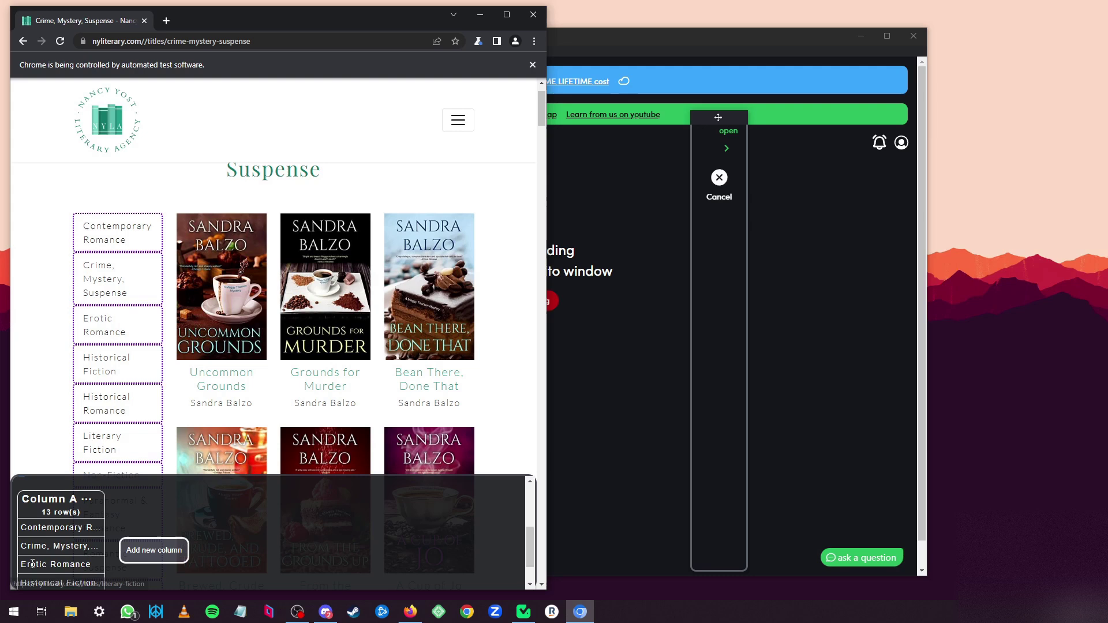
Switch Column A to Scrape Links, confirm the list, and end the recording.
click(85, 501)
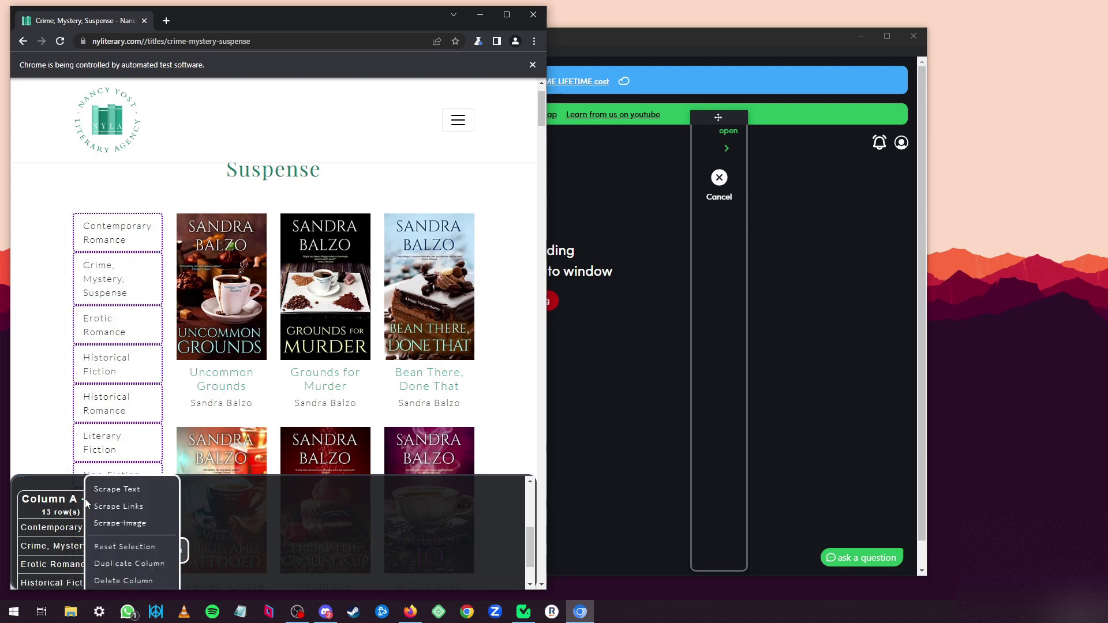
click(121, 508)
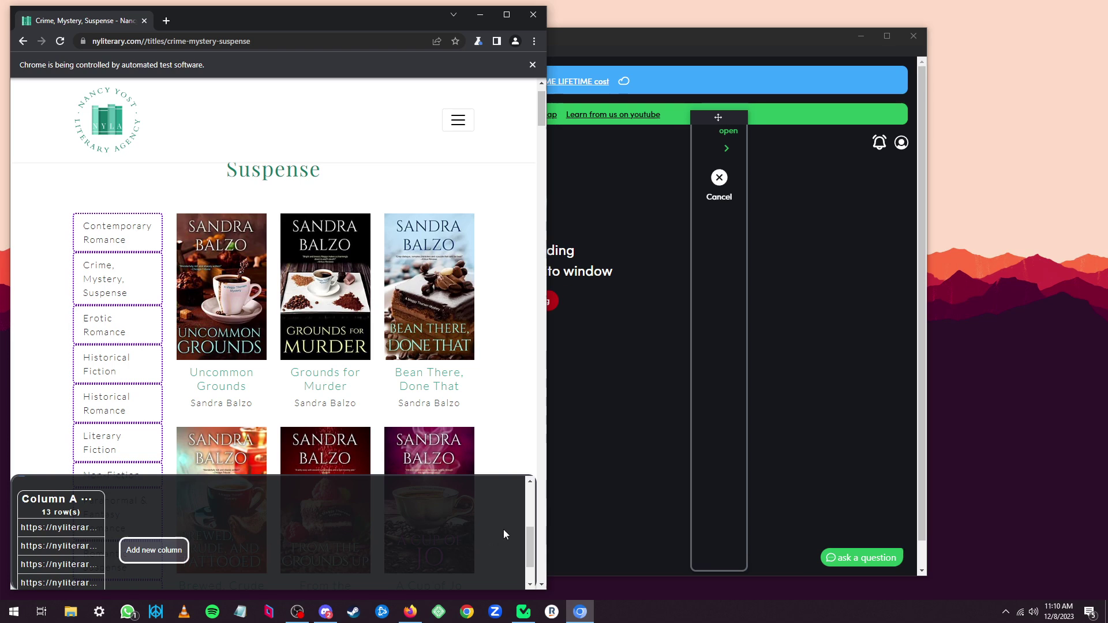
click(153, 550)
click(248, 506)
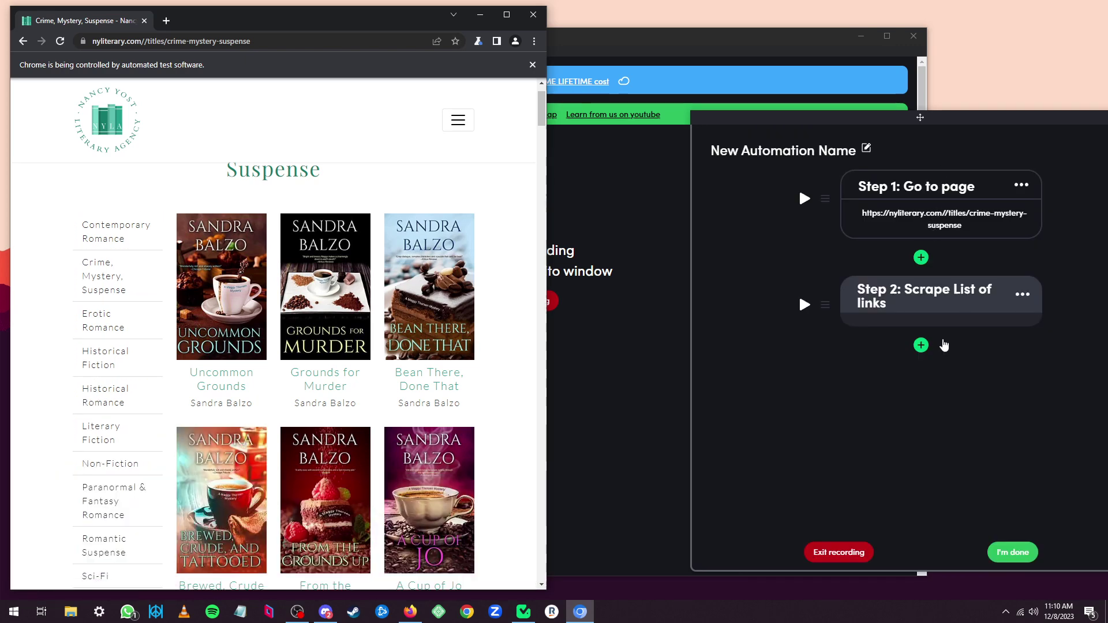
click(1015, 555)
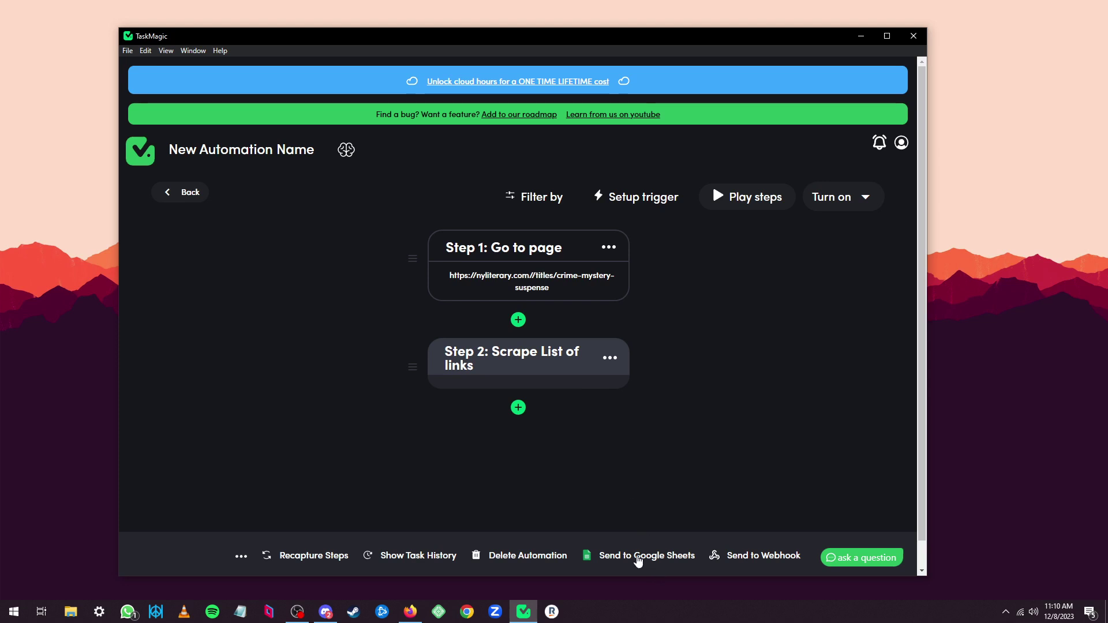
Choose Send to Google Sheets, then select the Book Data Input sheet's address with its Categories header.
click(639, 560)
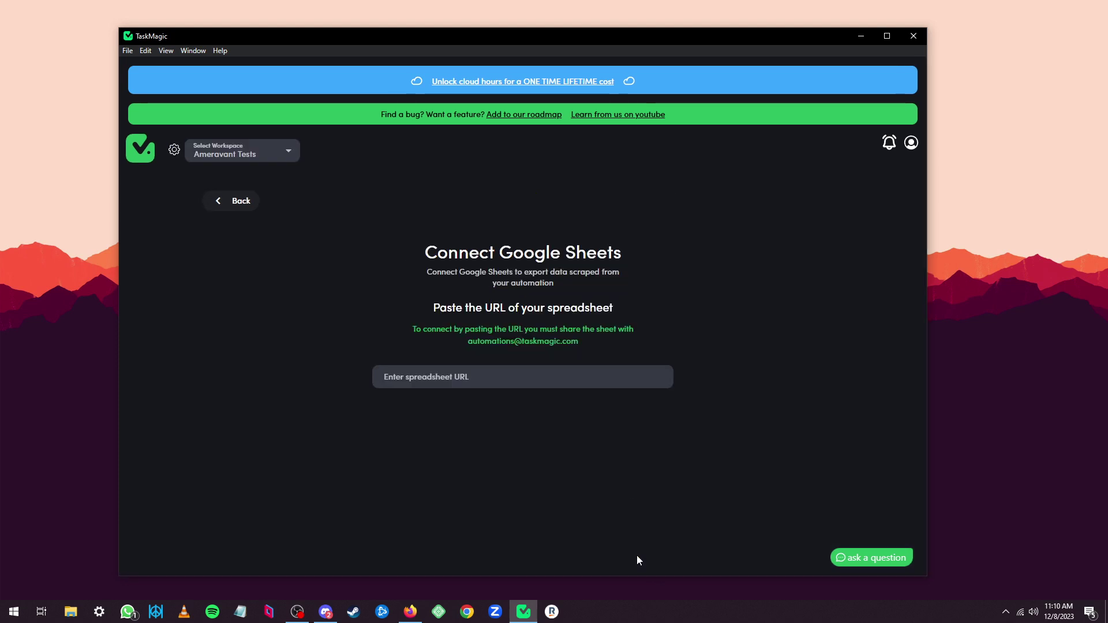
click(411, 612)
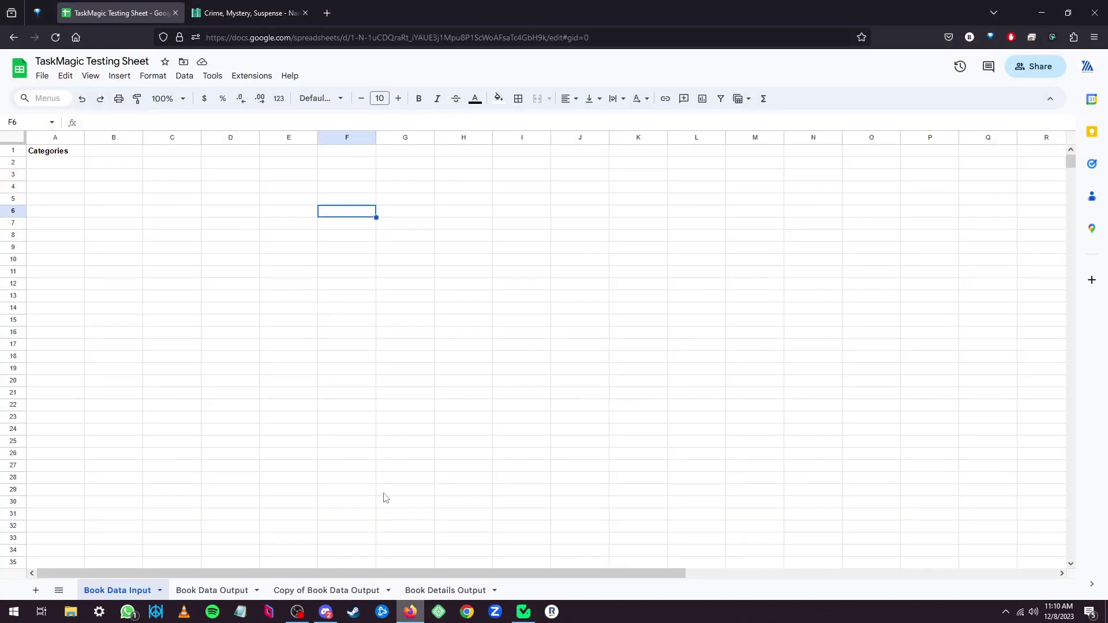
click(51, 165)
click(67, 284)
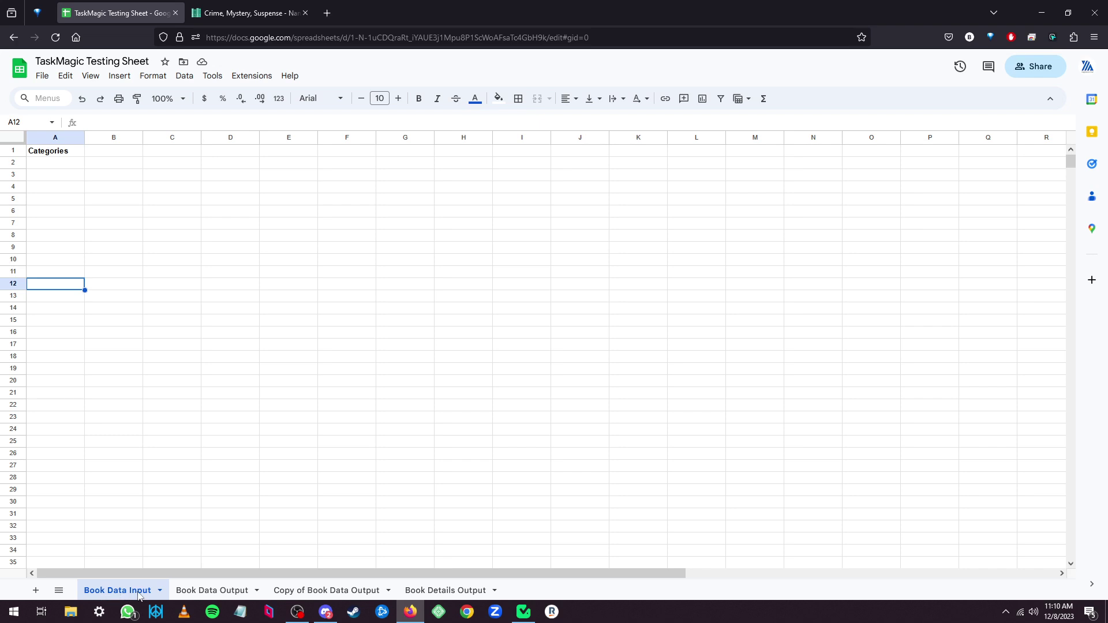
click(114, 151)
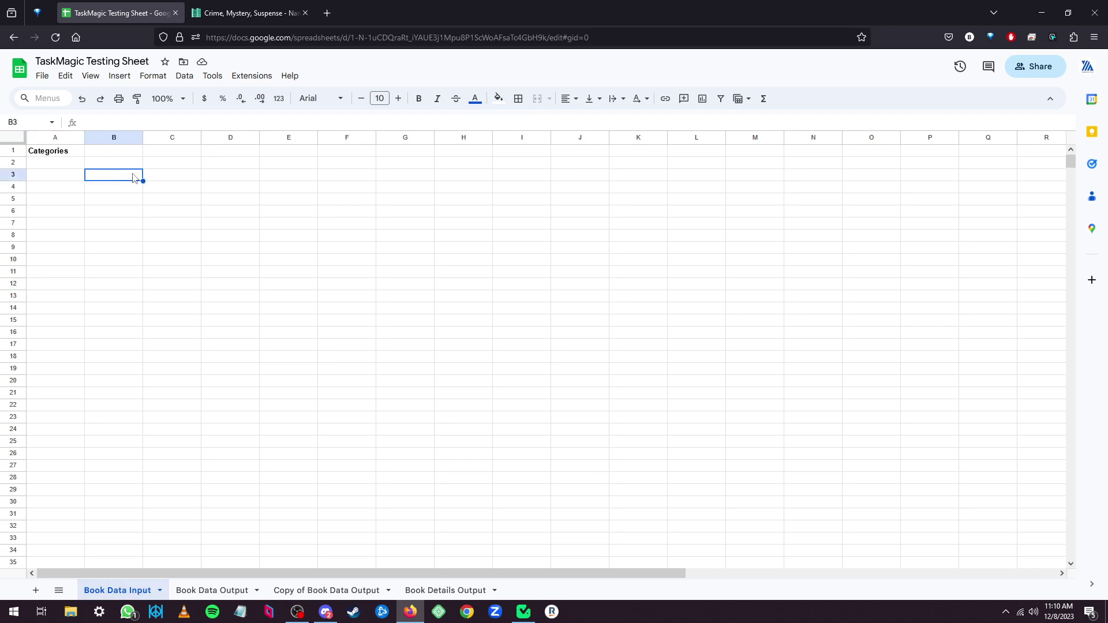
click(51, 155)
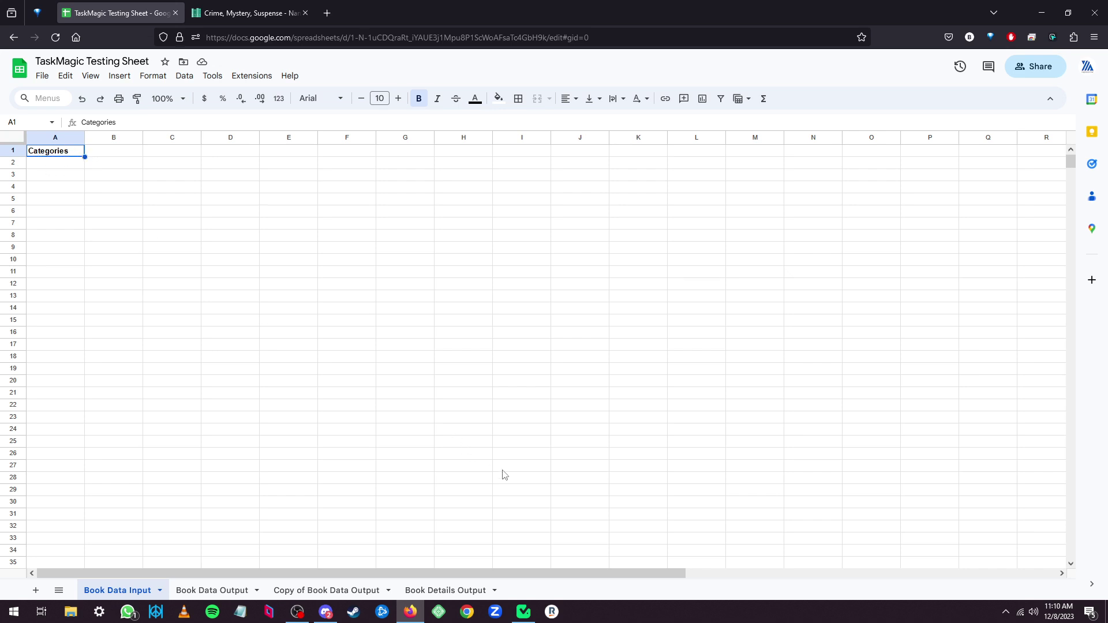
click(331, 33)
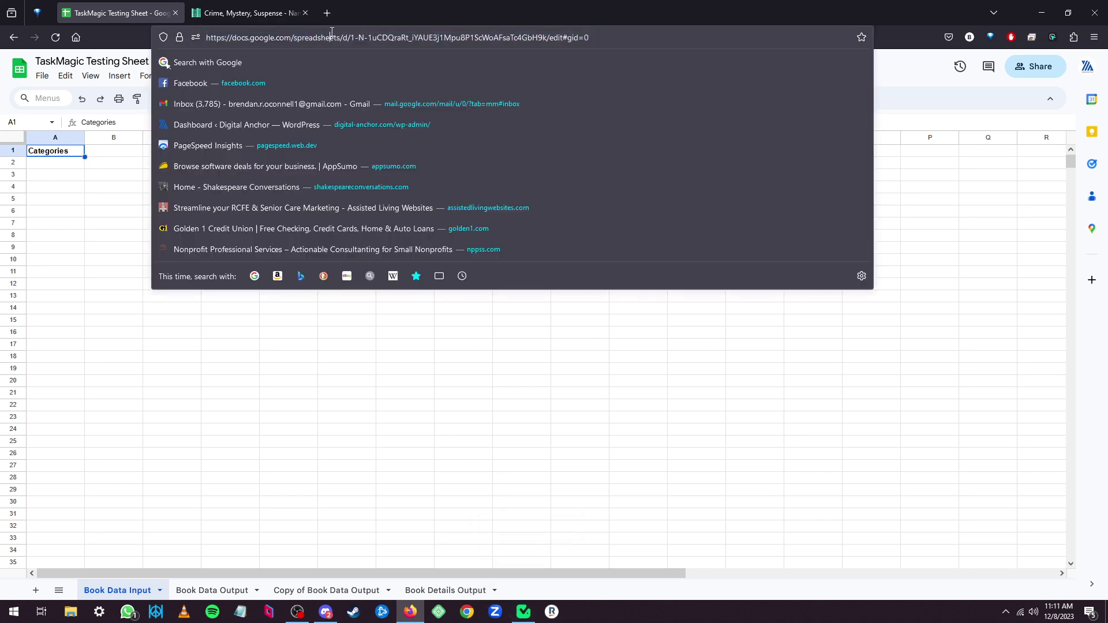
Paste the TaskMagic Testing Sheet's URL into the spreadsheet URL field.
click(424, 358)
click(524, 611)
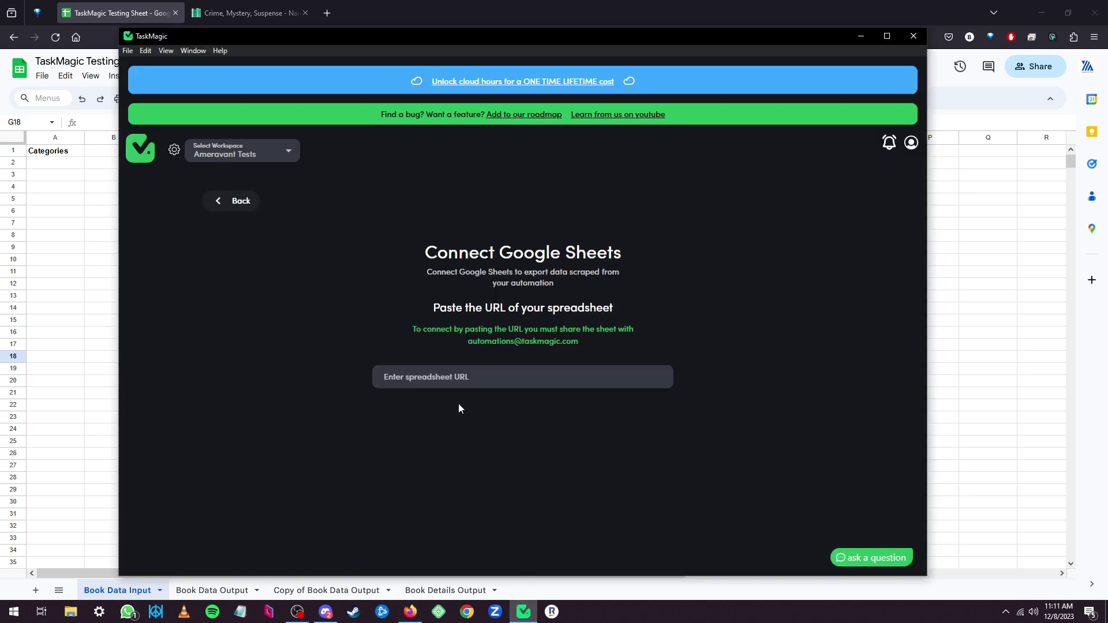
click(462, 381)
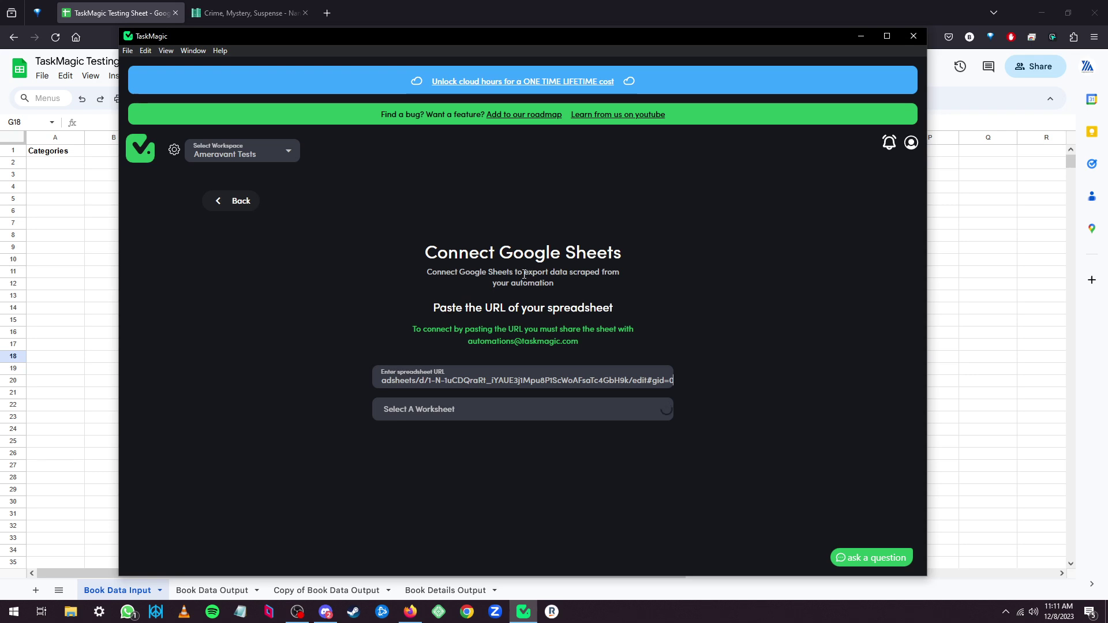
drag(523, 274, 567, 275)
click(546, 286)
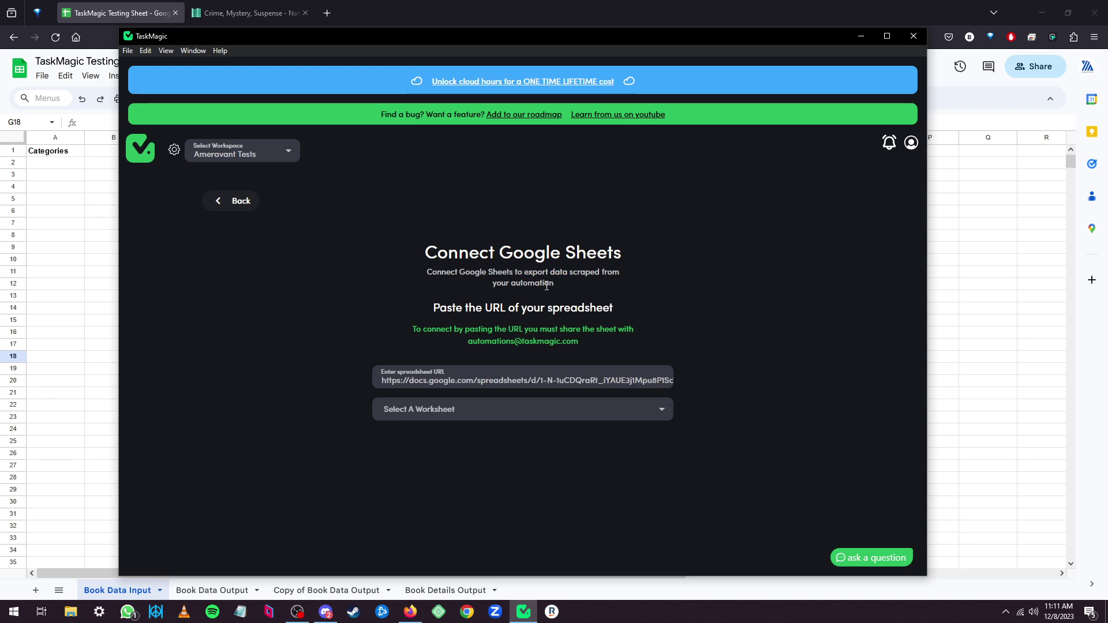
Choose the Book Data Input worksheet and review its Categories header.
click(457, 414)
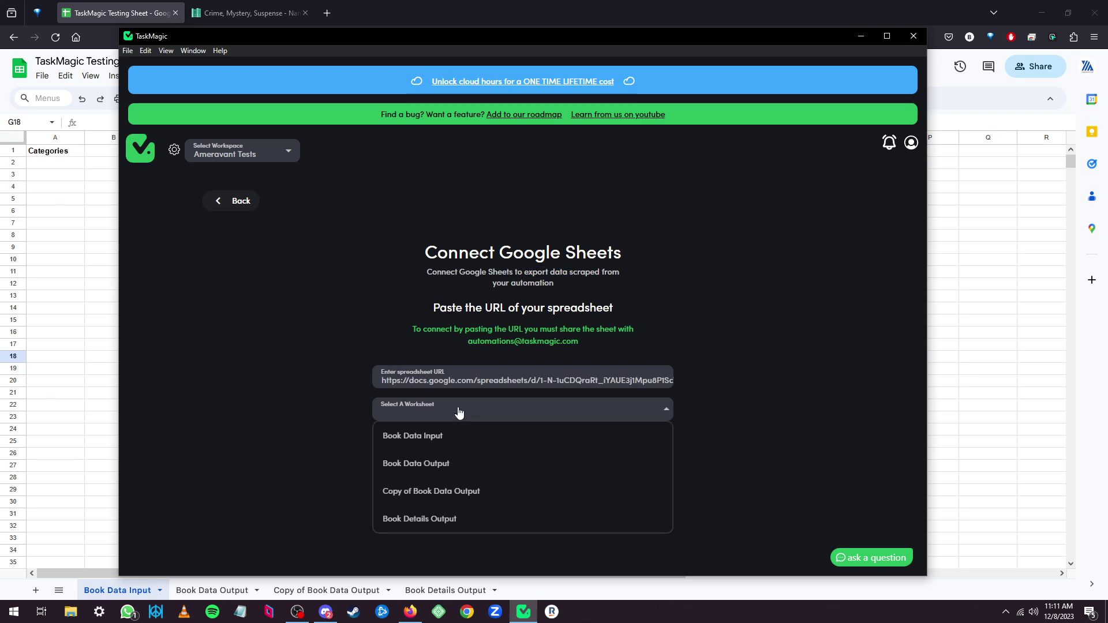
click(456, 440)
scroll(320, 409, down, 2)
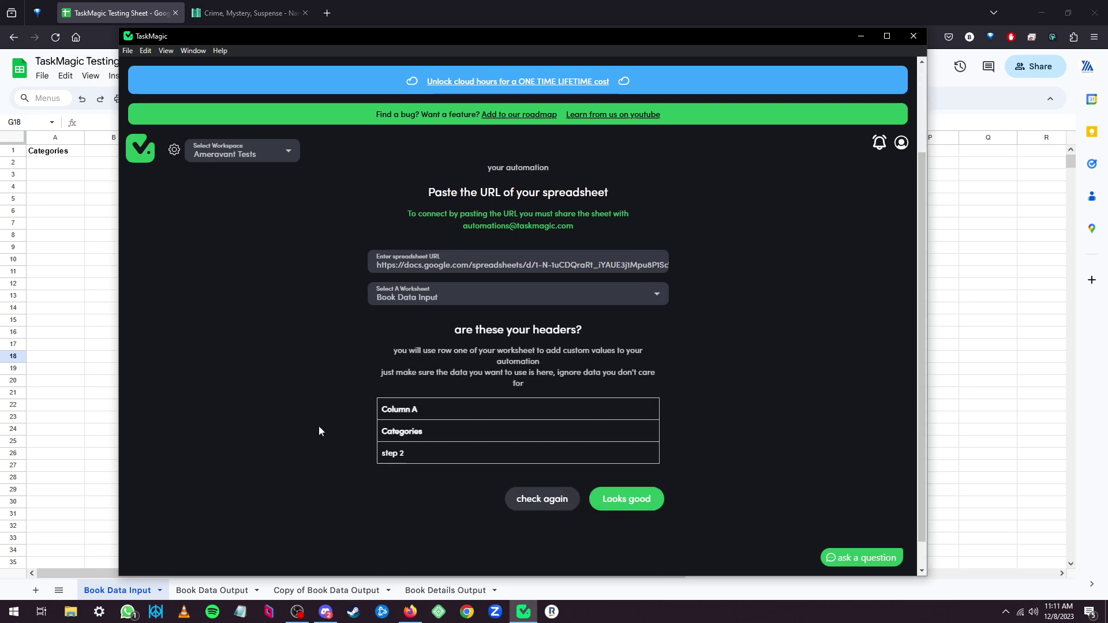
drag(387, 437, 427, 435)
click(623, 479)
Accept the headers to save the sheet connection, then play the steps once.
click(632, 500)
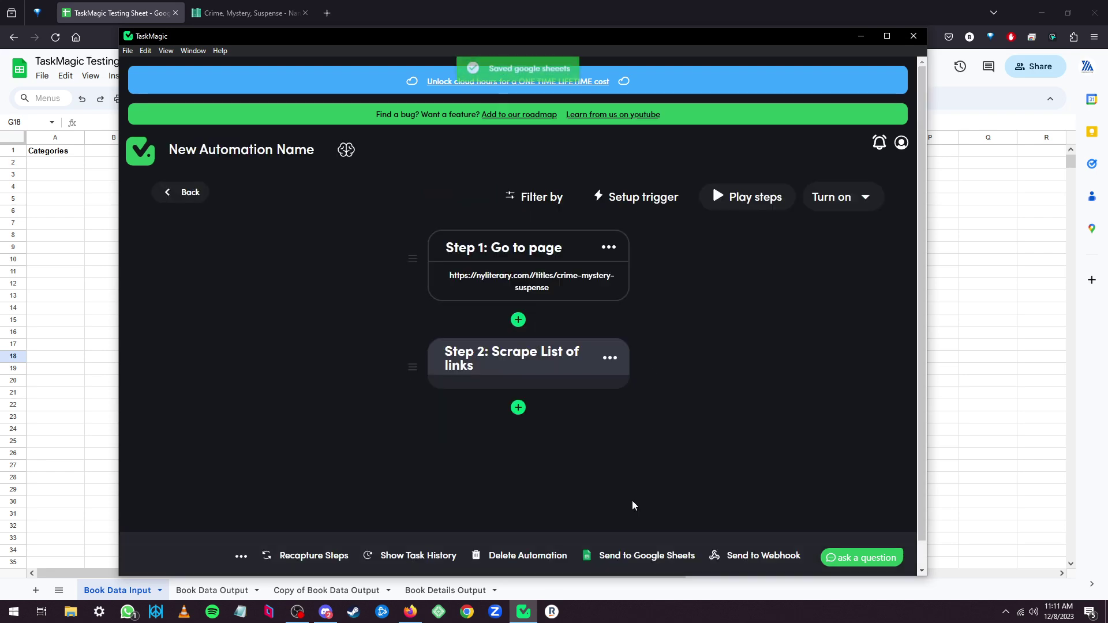
click(762, 199)
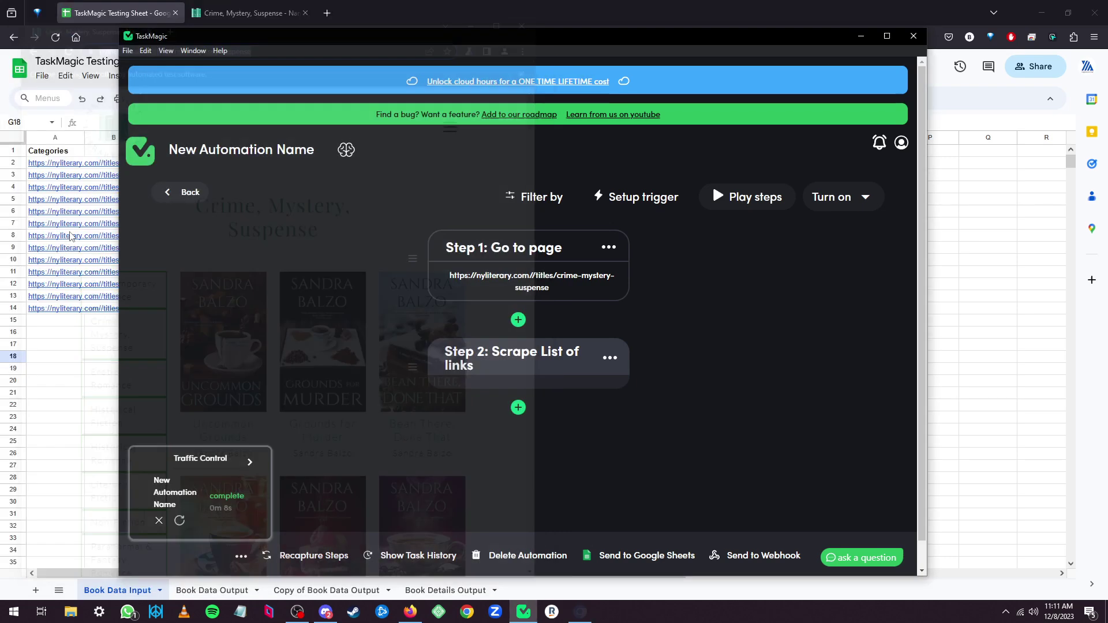
click(62, 363)
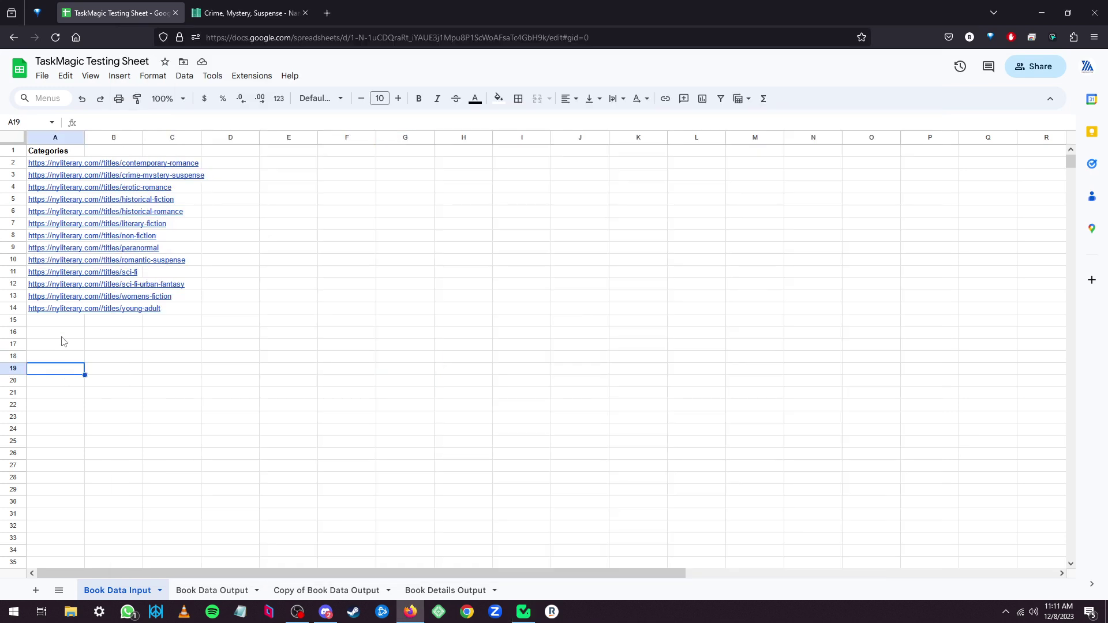
click(43, 168)
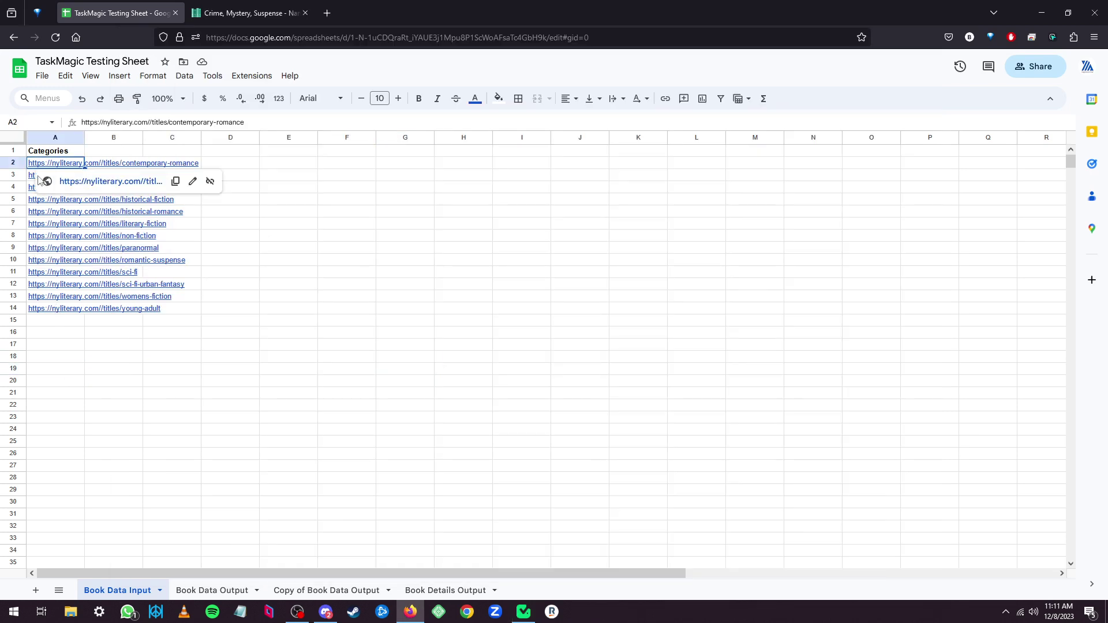
click(37, 176)
click(31, 189)
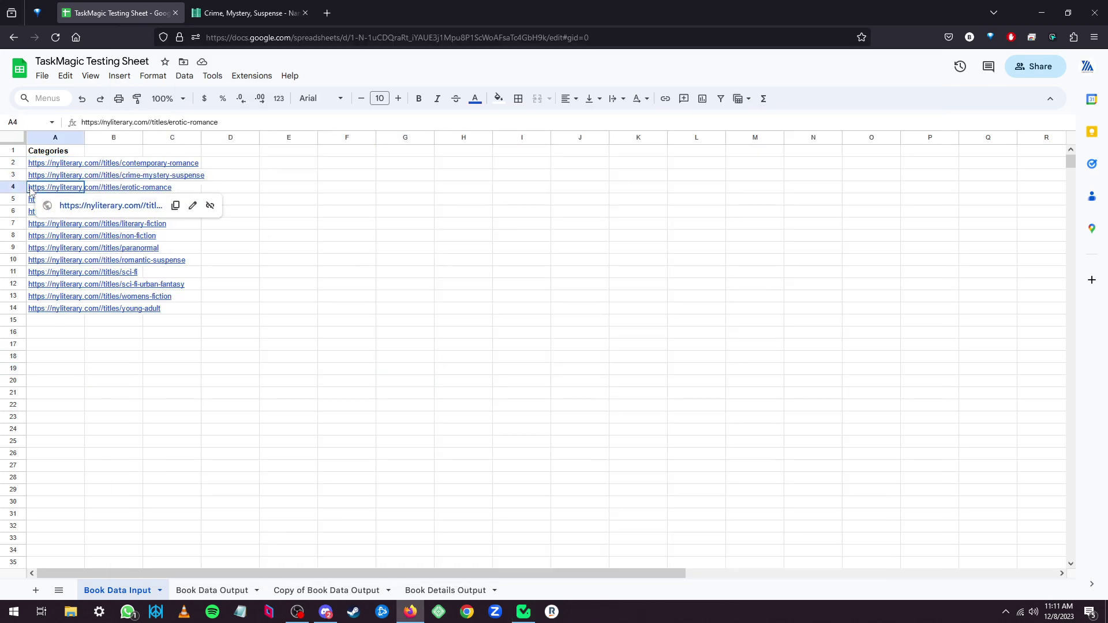
click(95, 356)
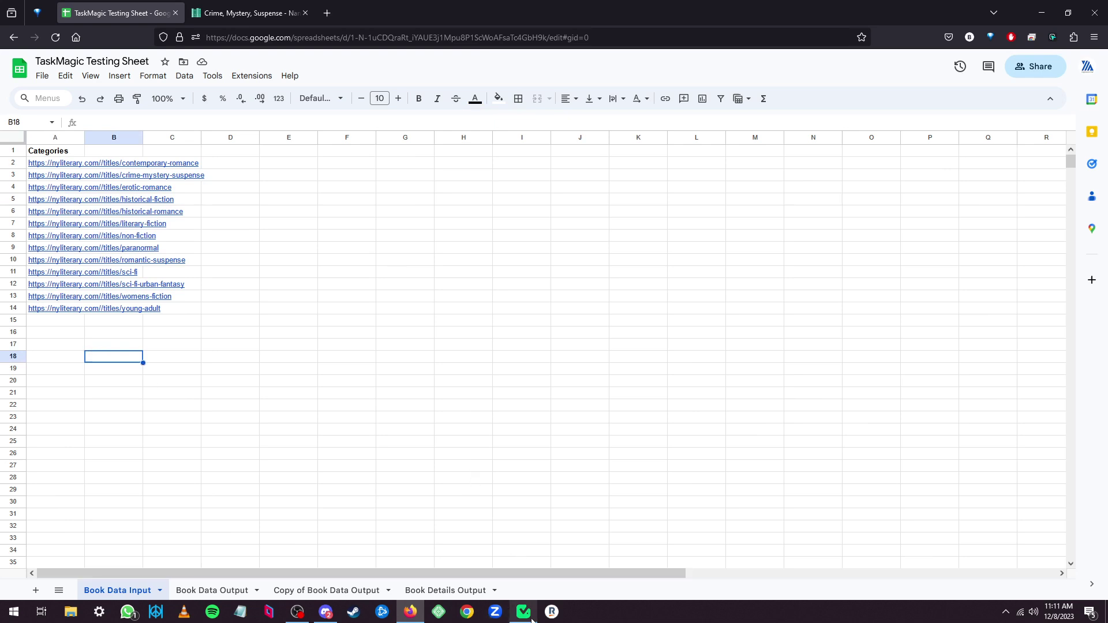
click(52, 165)
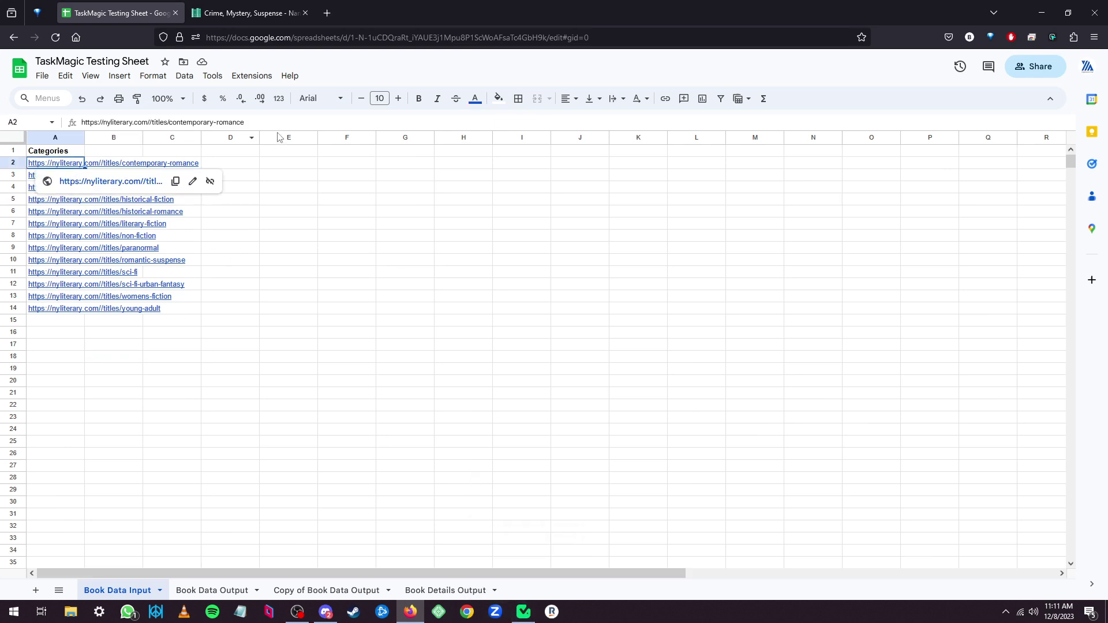
drag(247, 122, 80, 124)
Rename the automation to 'scrape categories from website' and return to the Automations list.
click(523, 611)
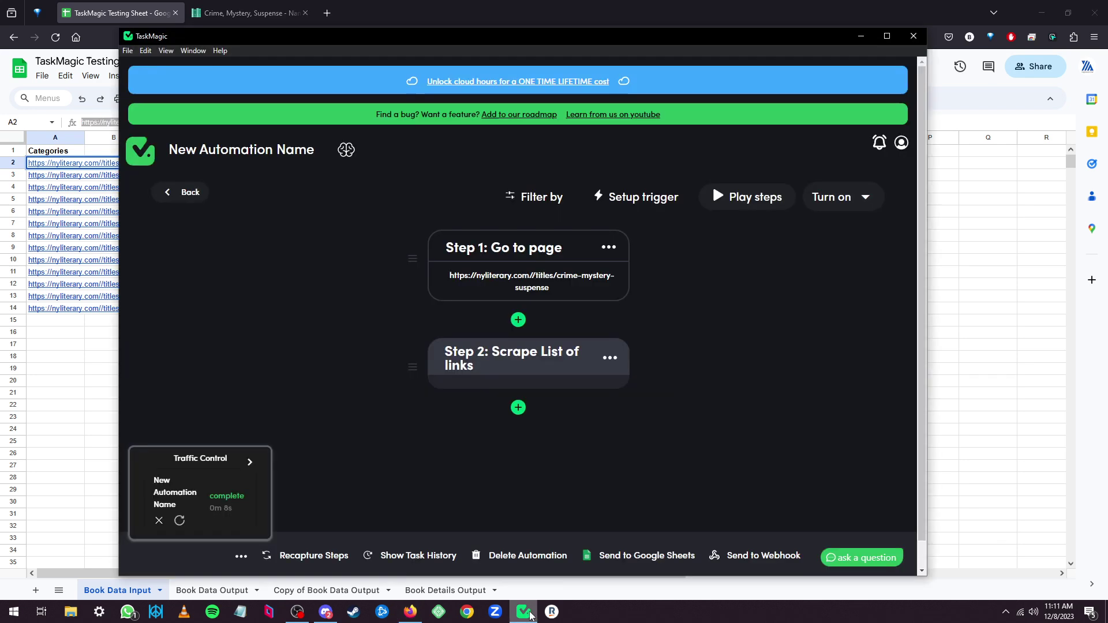
click(253, 150)
key(ctrl+a)
text(sc)
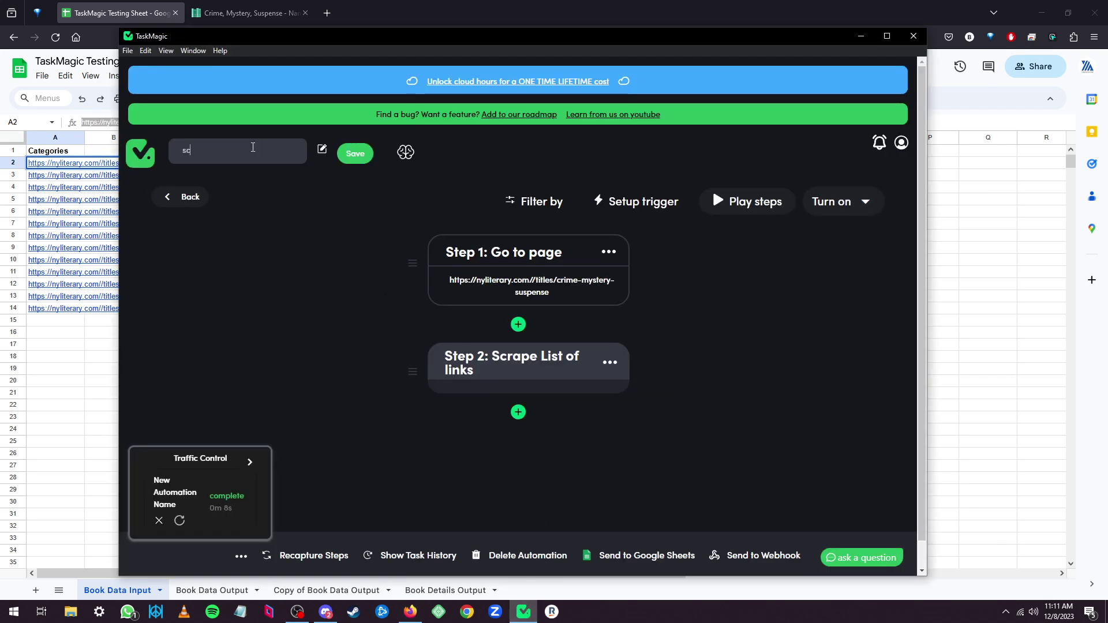
text(rape categories from website)
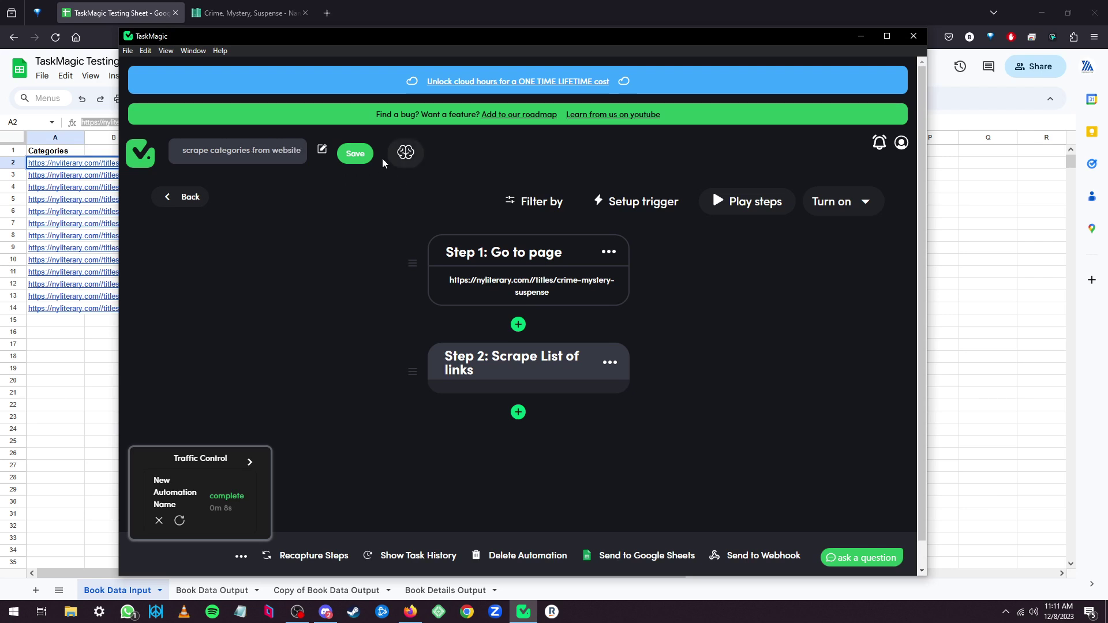
click(355, 154)
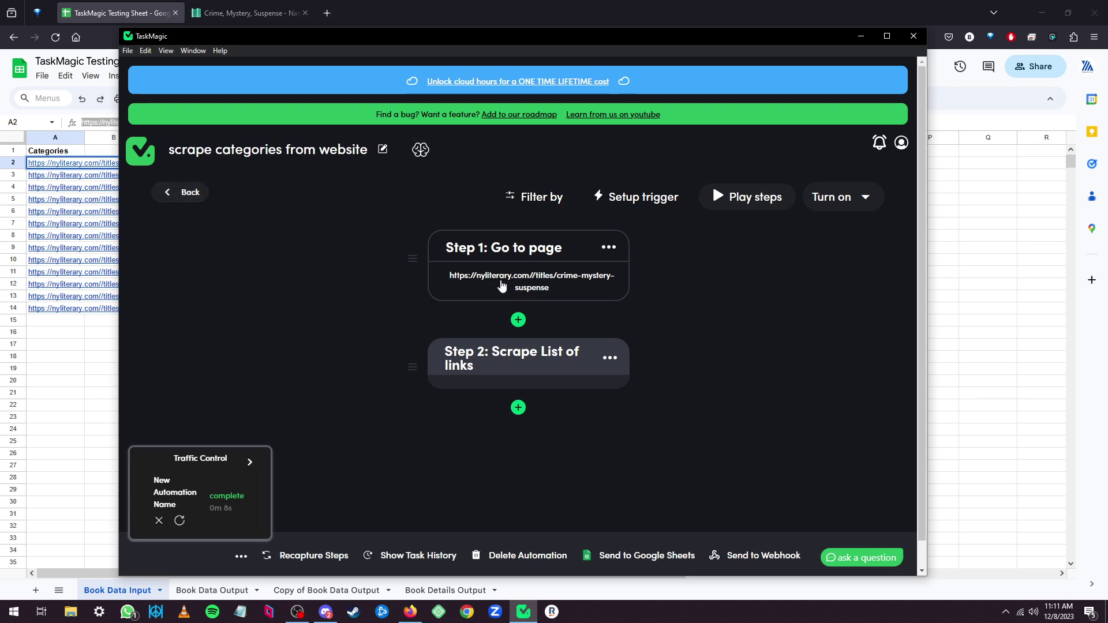
click(173, 192)
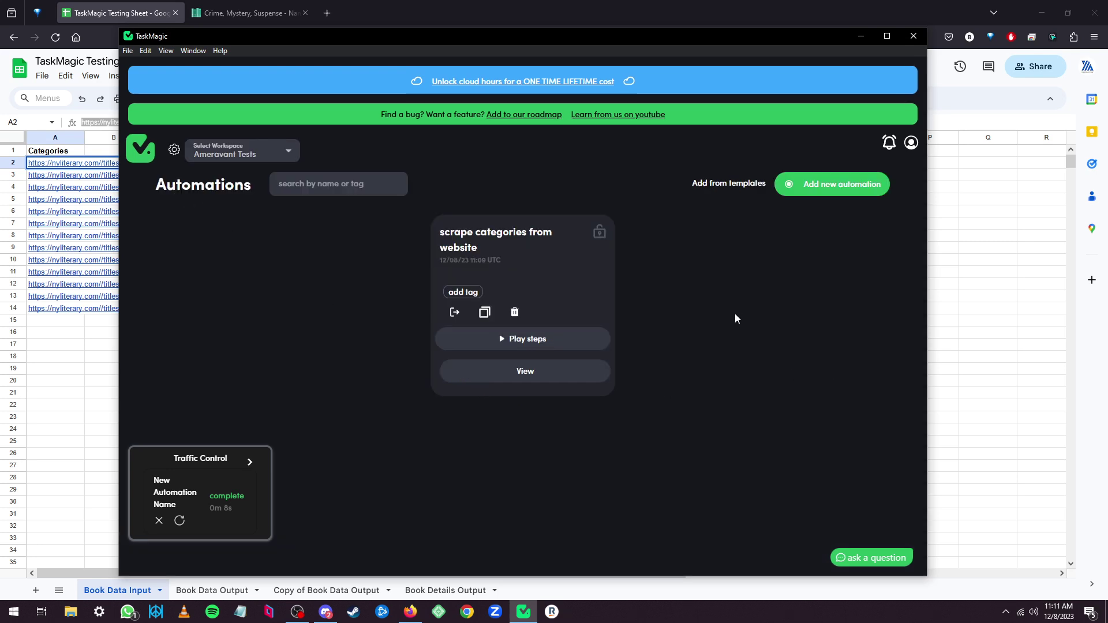
Create a new browser-recording automation and move the recorder panel to the right.
click(831, 186)
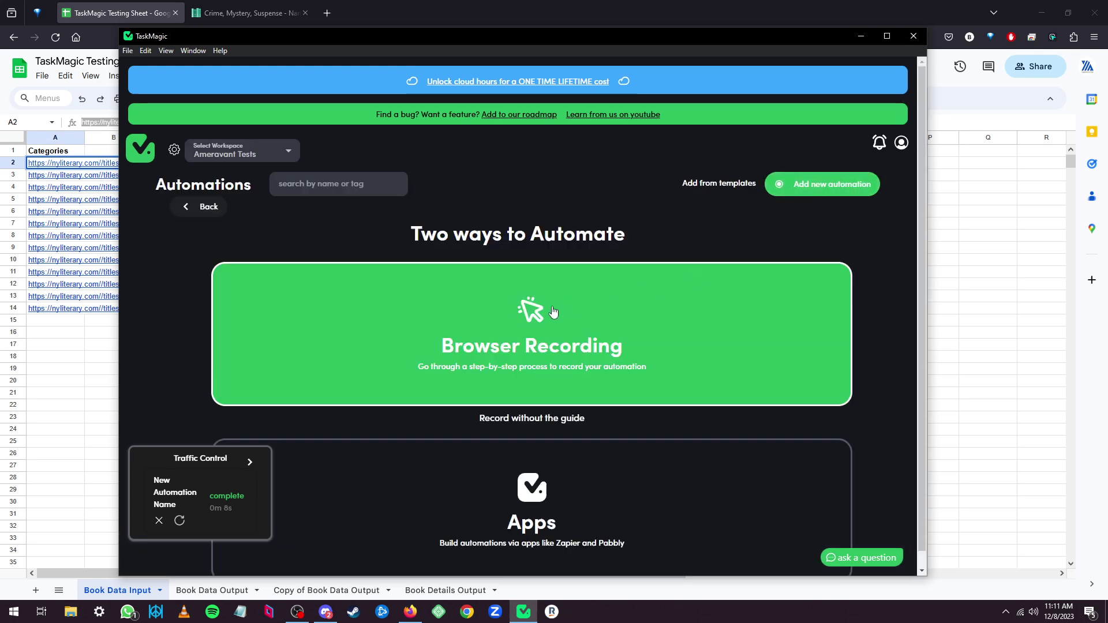
click(519, 316)
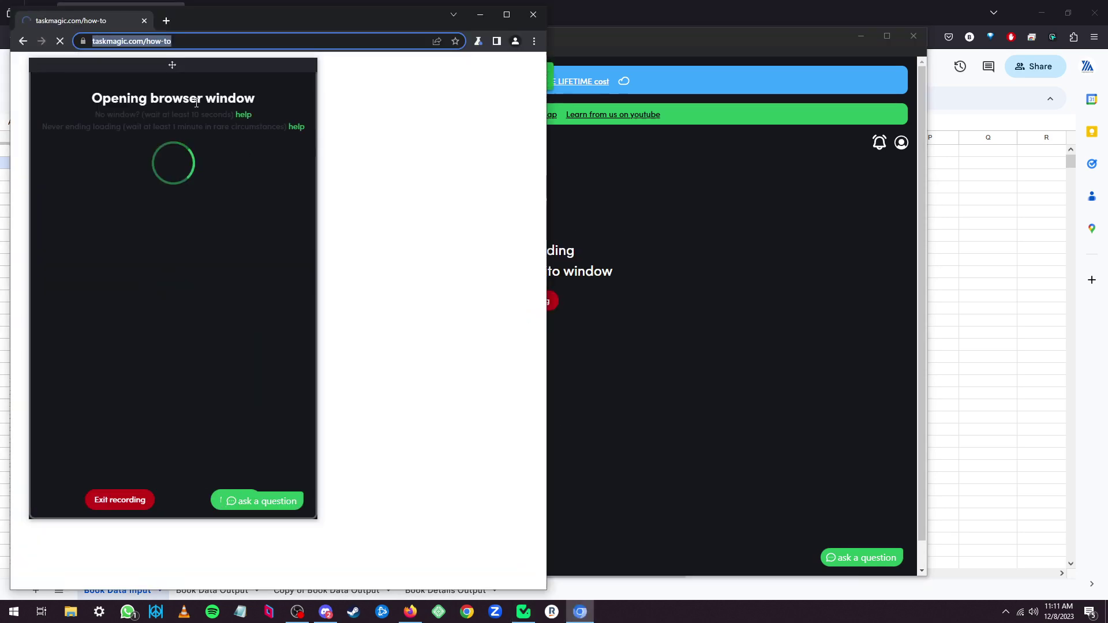
drag(197, 62, 771, 116)
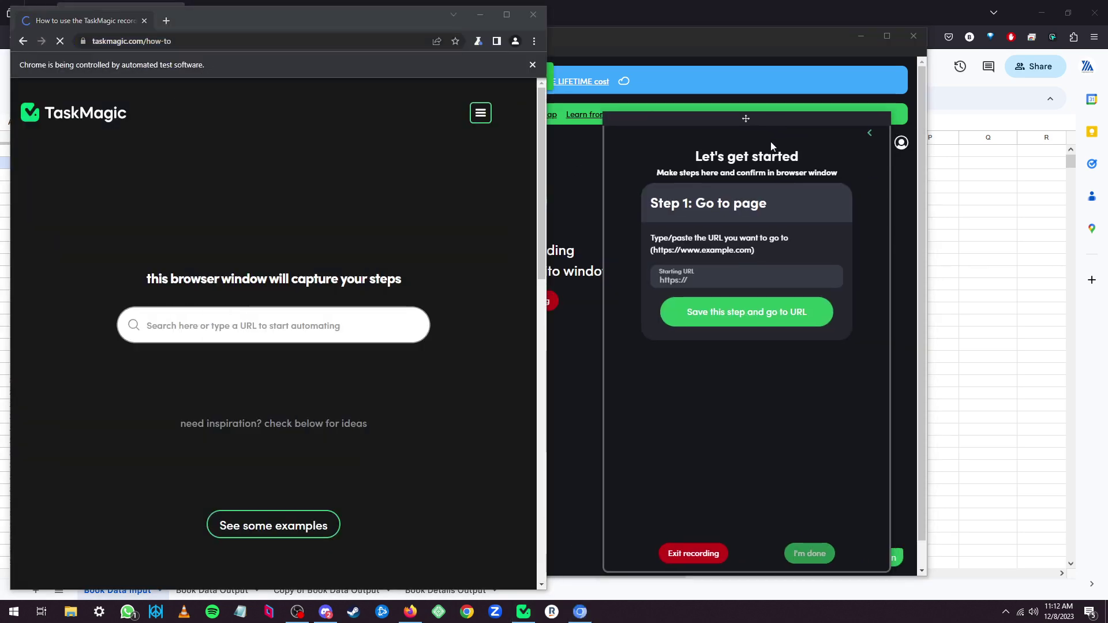
Set Step 1 to go to the contemporary-romance category page and load it.
triple_click(707, 280)
key(ctrl+v)
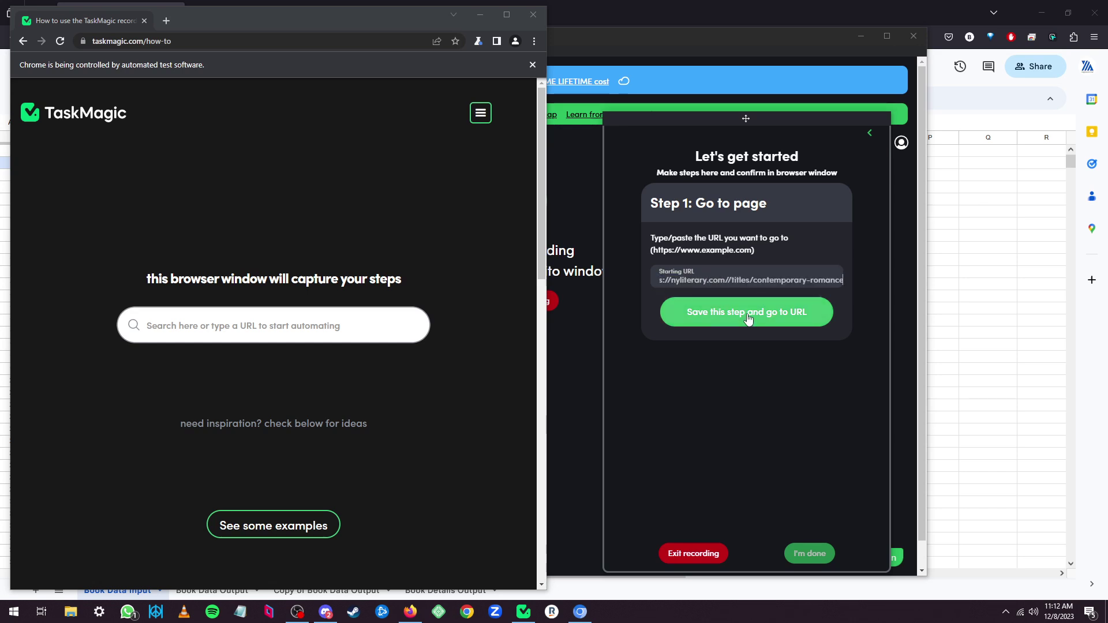
click(746, 317)
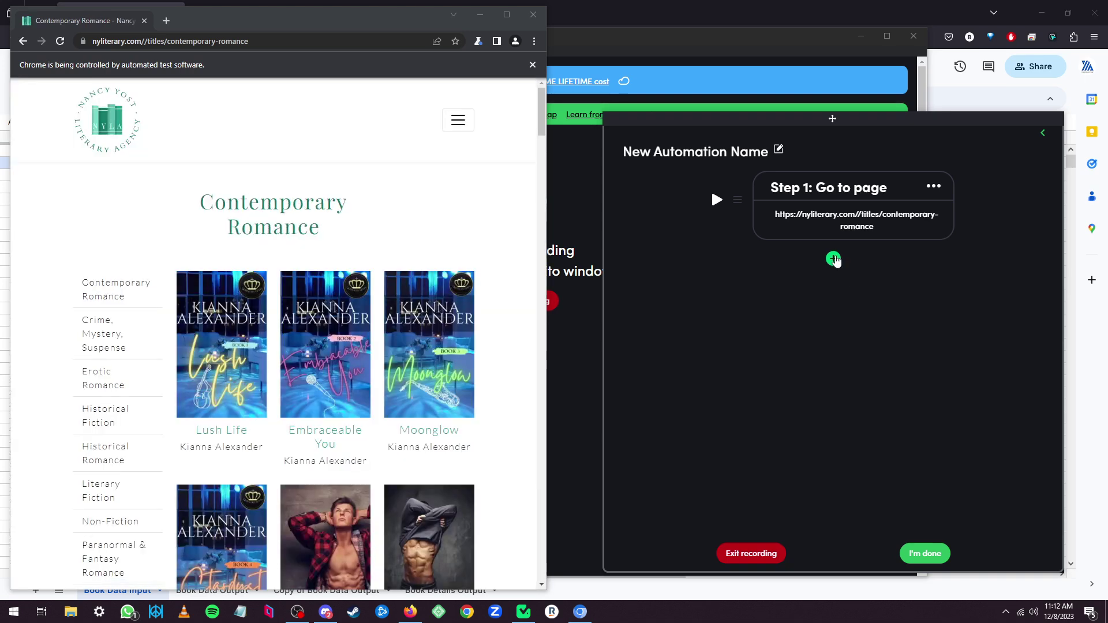
scroll(300, 437, down, 7)
scroll(299, 437, down, 3)
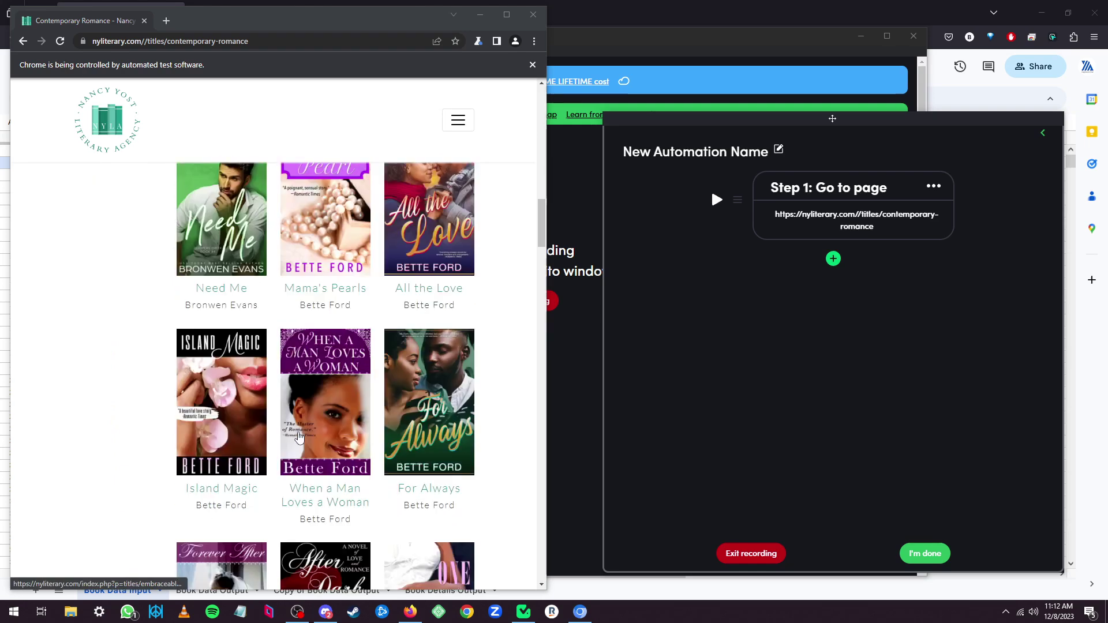
scroll(404, 416, up, 20)
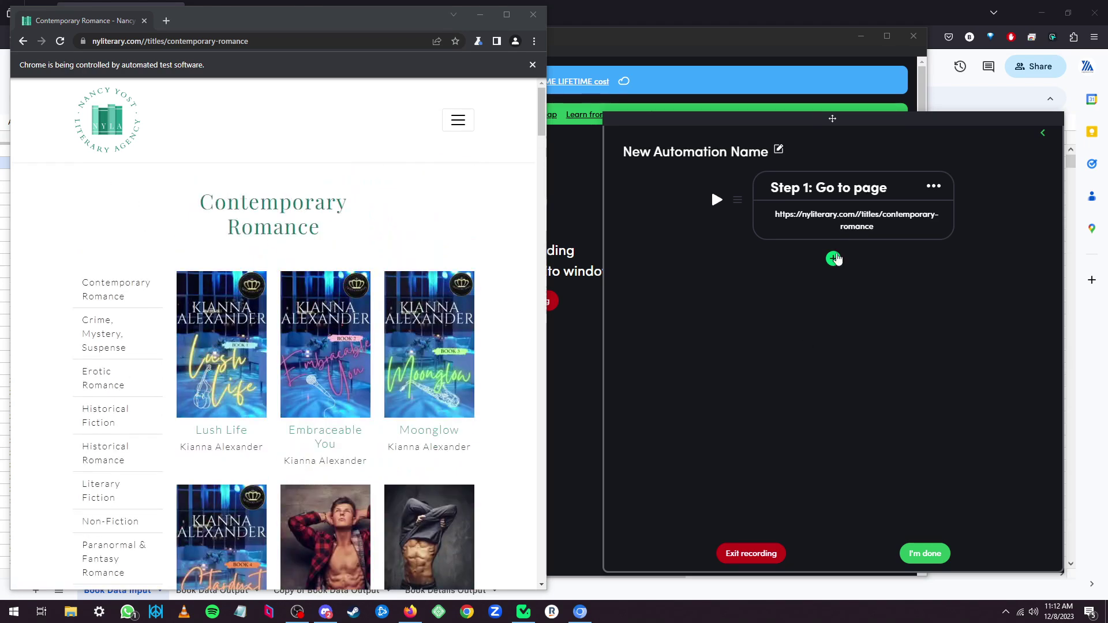
Add a Scrape List step after the go-to-page step.
click(834, 258)
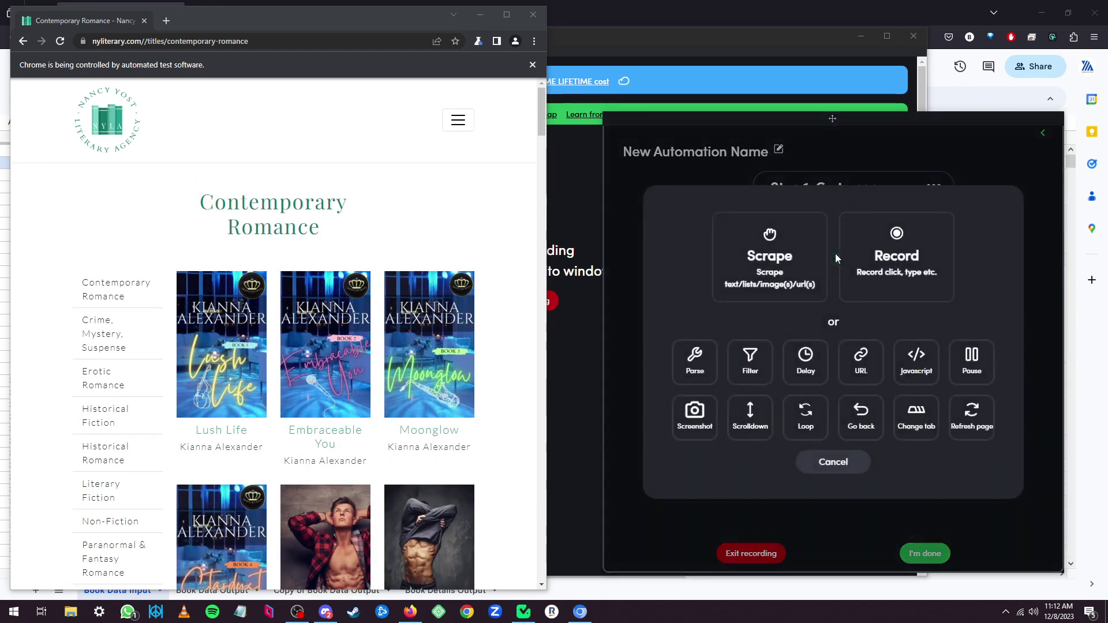
click(762, 263)
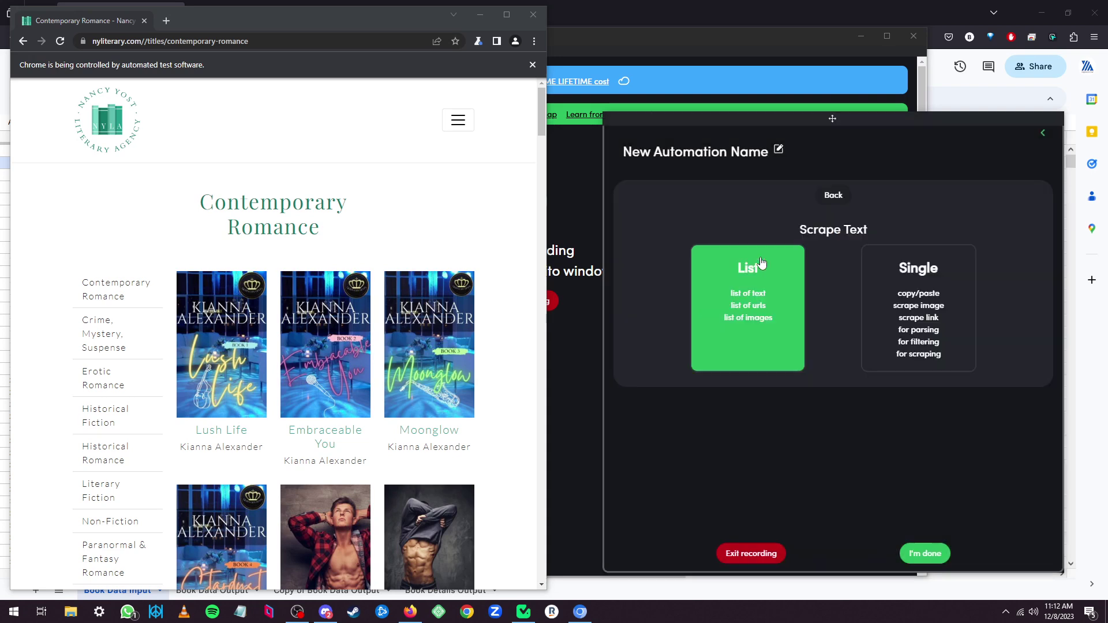
click(737, 309)
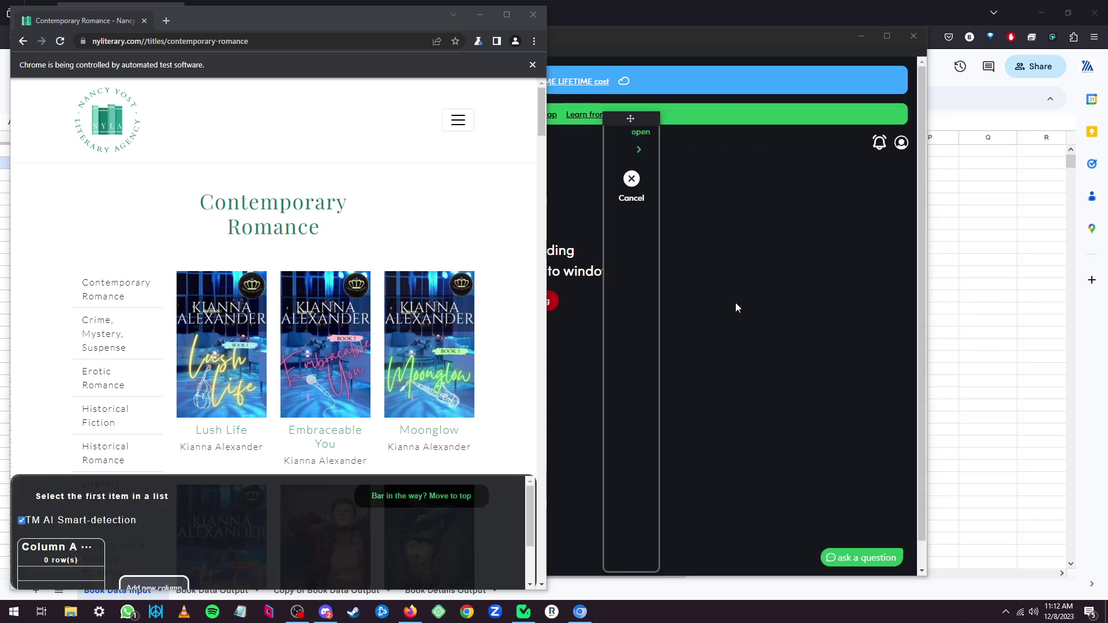
Select Lush Life and Embraceable You so Column A lists all 69 book titles.
click(220, 434)
click(185, 498)
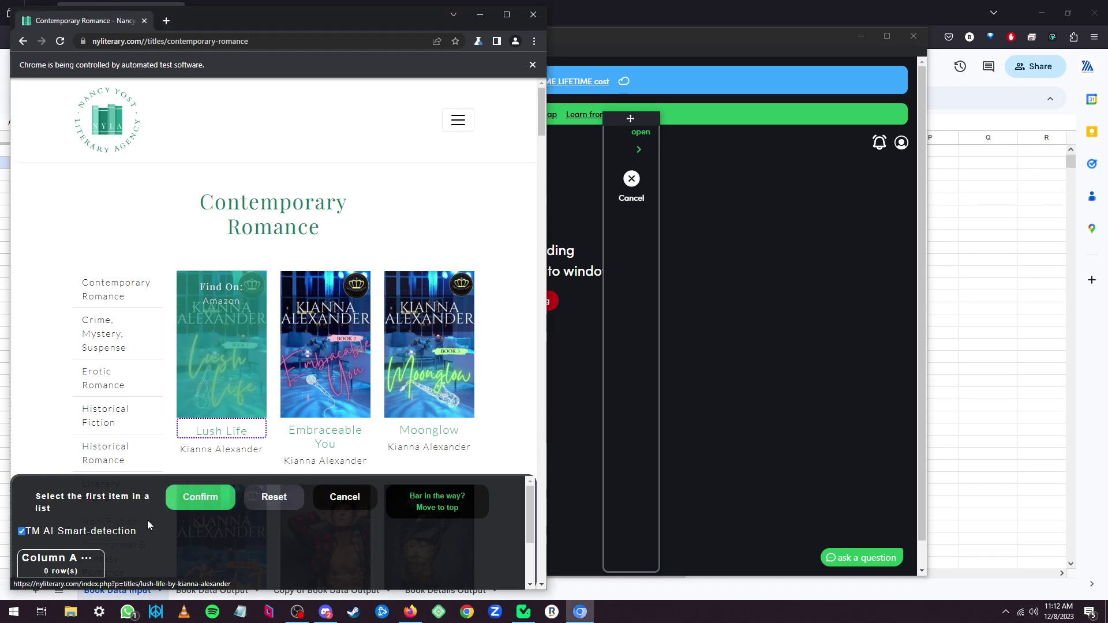
click(333, 439)
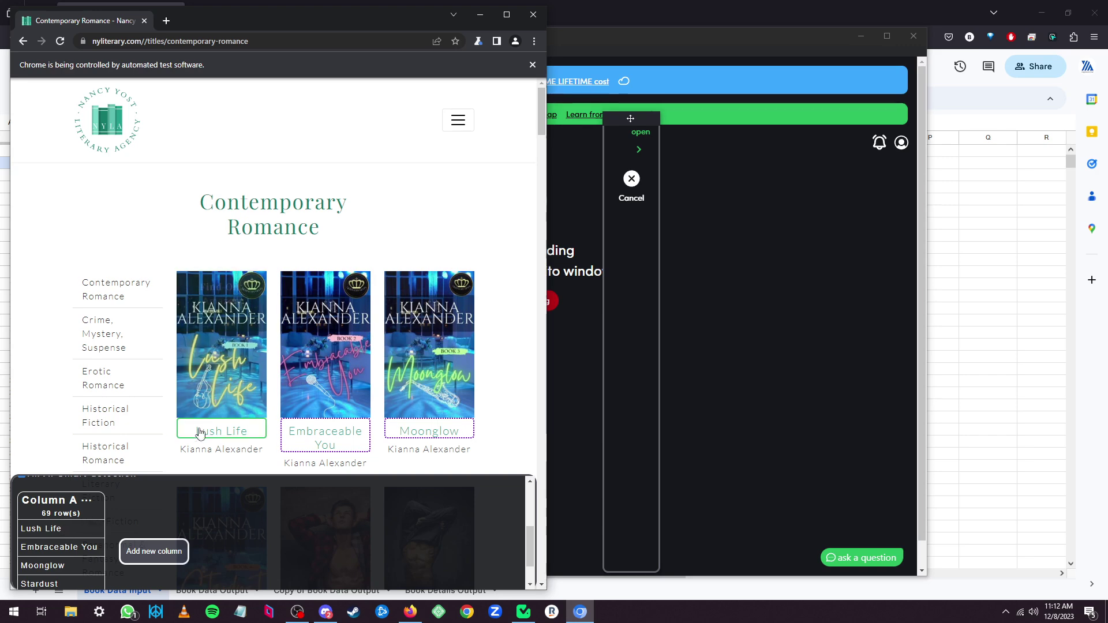
scroll(218, 420, down, 1)
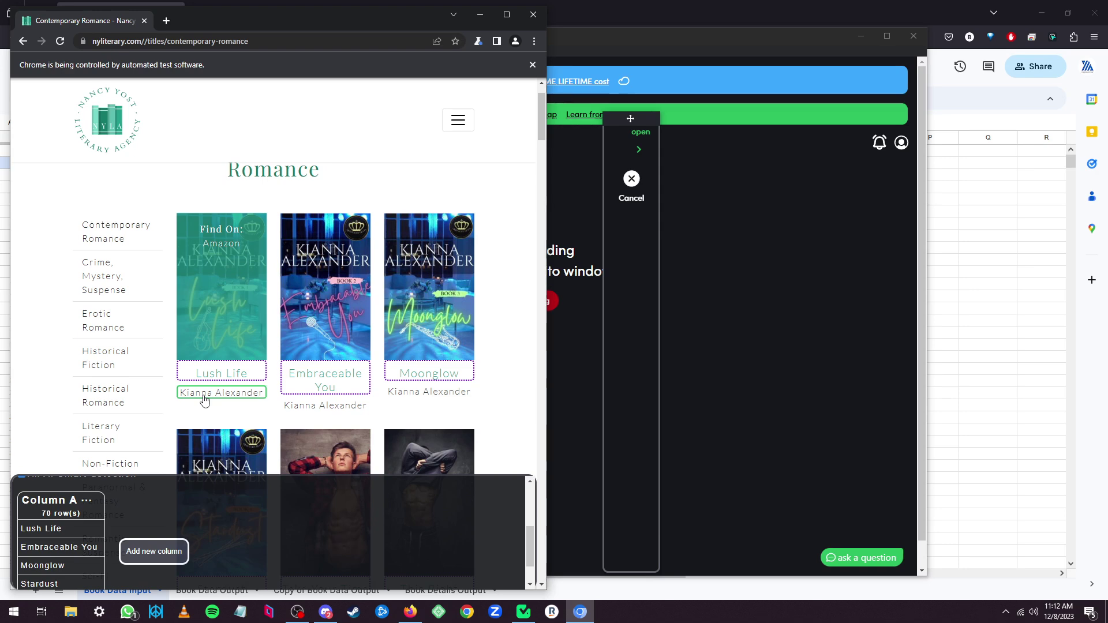
click(211, 377)
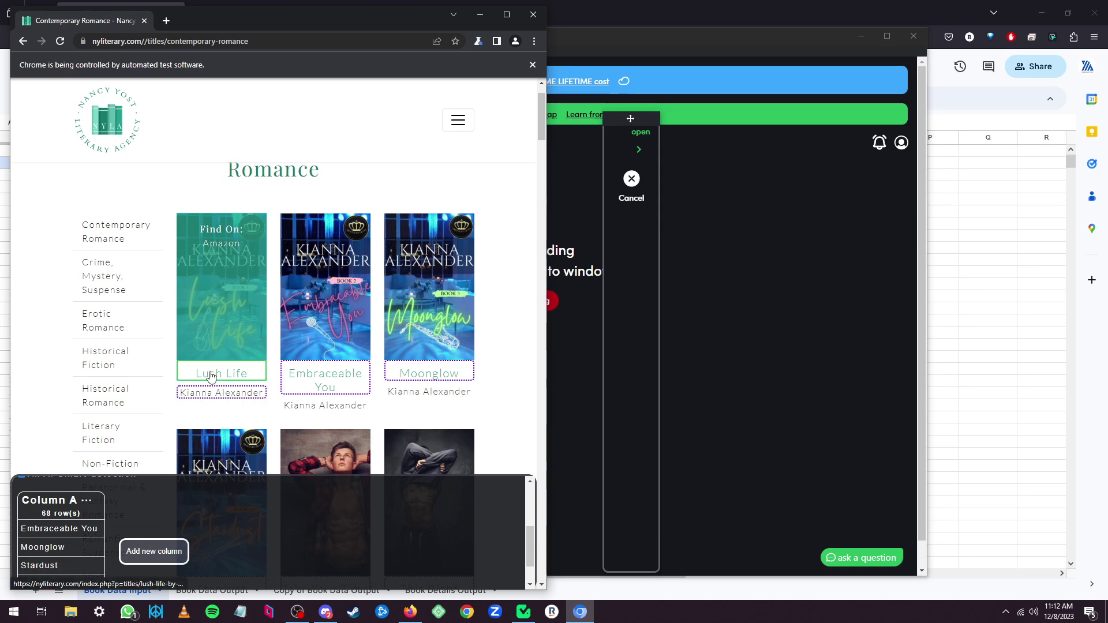
click(211, 377)
scroll(231, 508, up, 2)
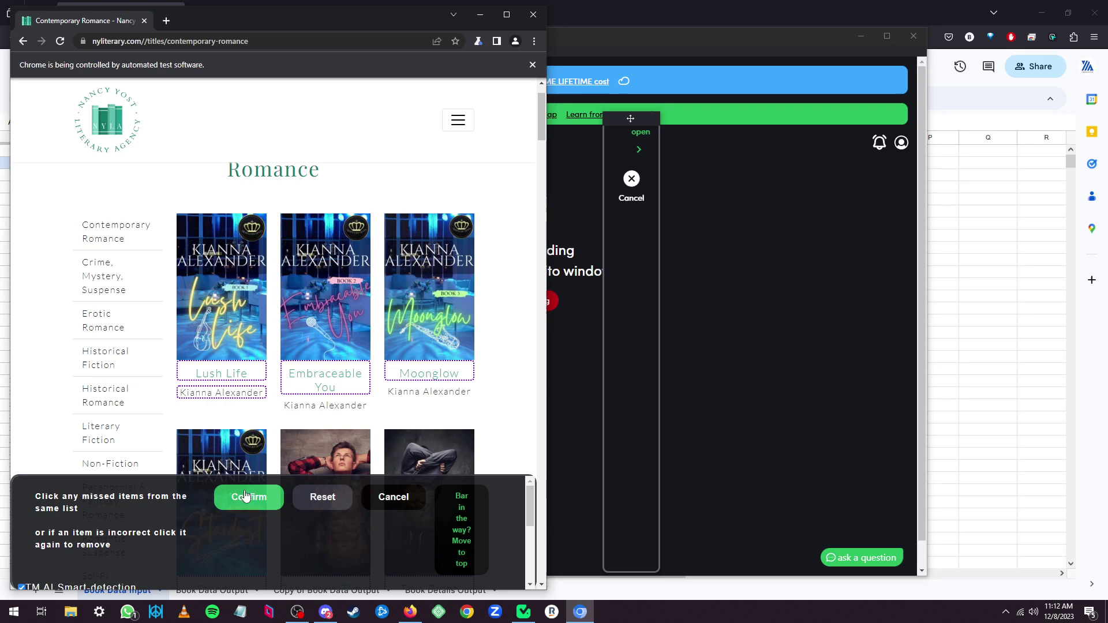
scroll(240, 512, down, 1)
Add a second column and try picking the author names under the book covers.
scroll(240, 513, down, 2)
click(151, 550)
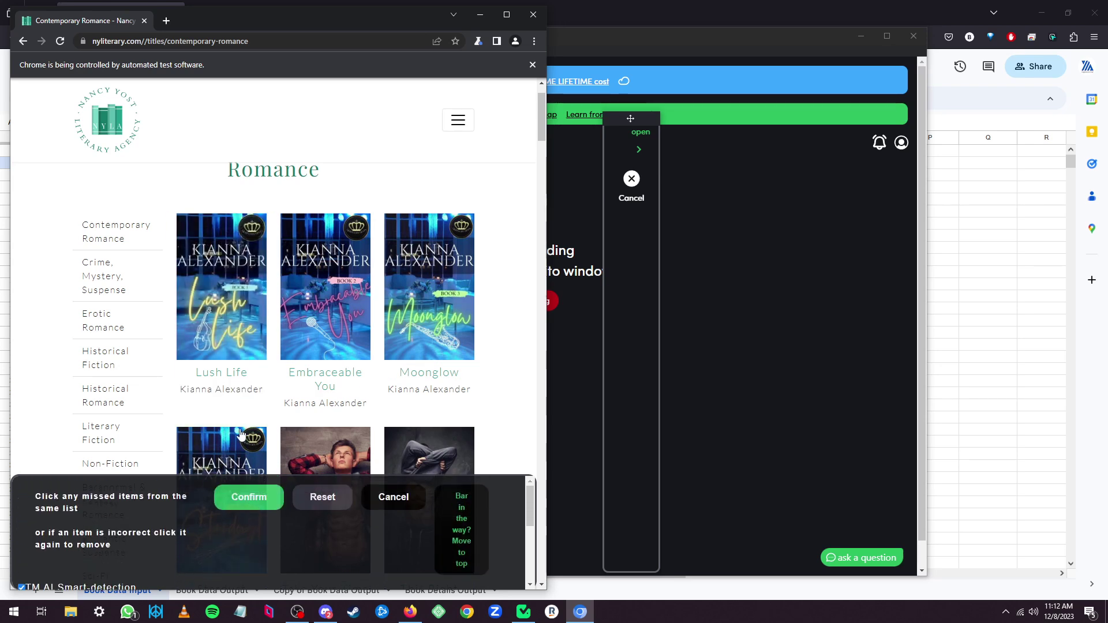
click(222, 396)
scroll(242, 531, down, 3)
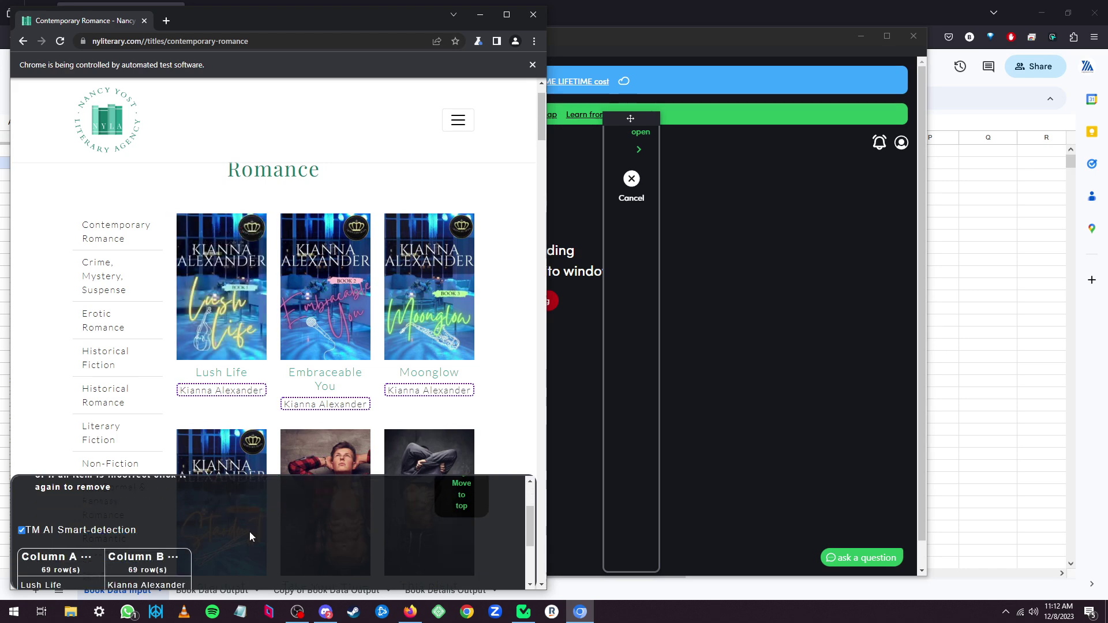
click(325, 404)
scroll(155, 555, down, 1)
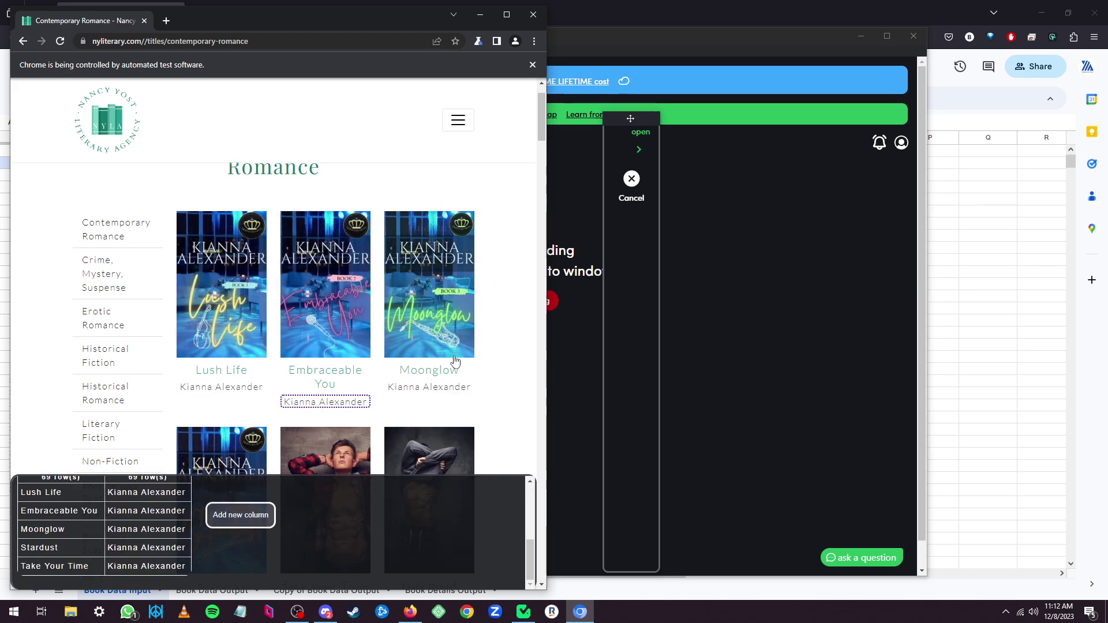
scroll(458, 369, down, 13)
scroll(474, 402, up, 10)
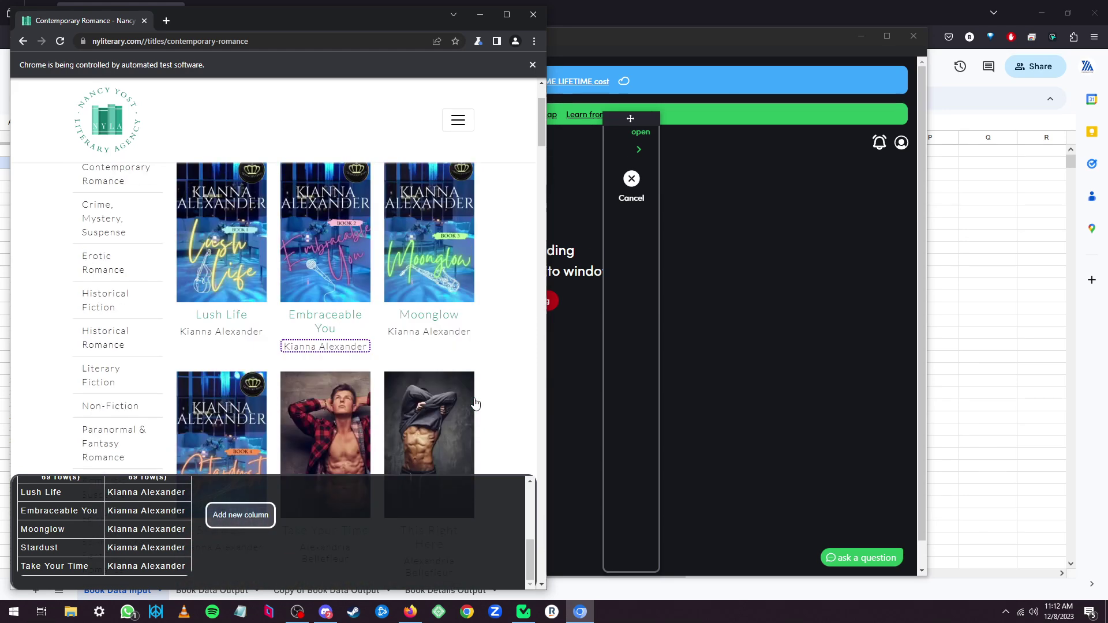
click(433, 339)
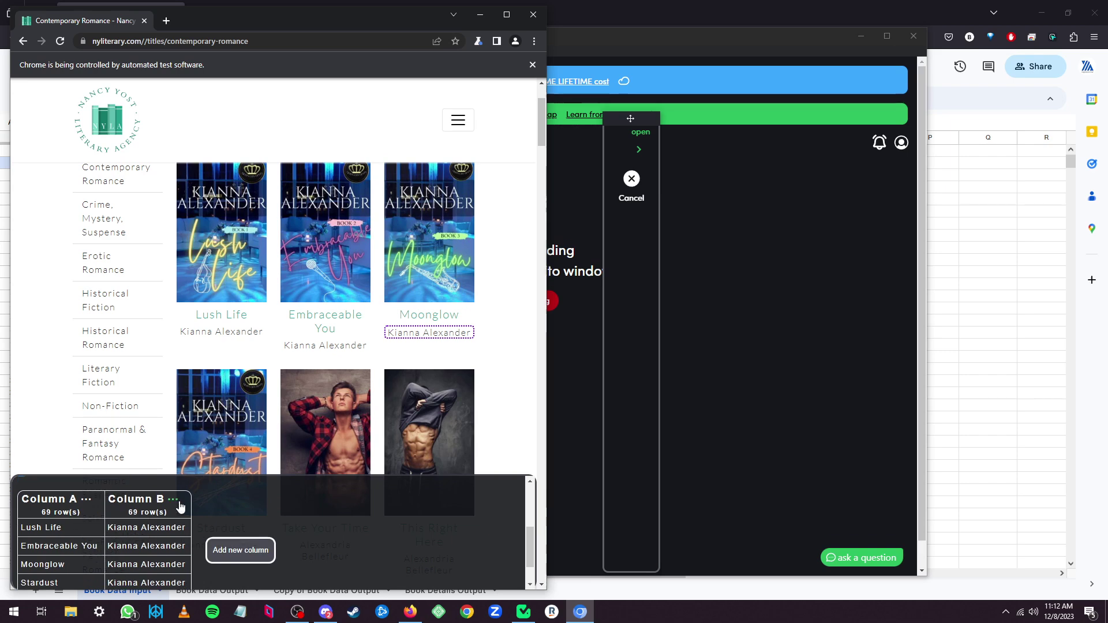
Delete the faulty author column, add a fresh Column B, and select all 69 author names.
click(177, 505)
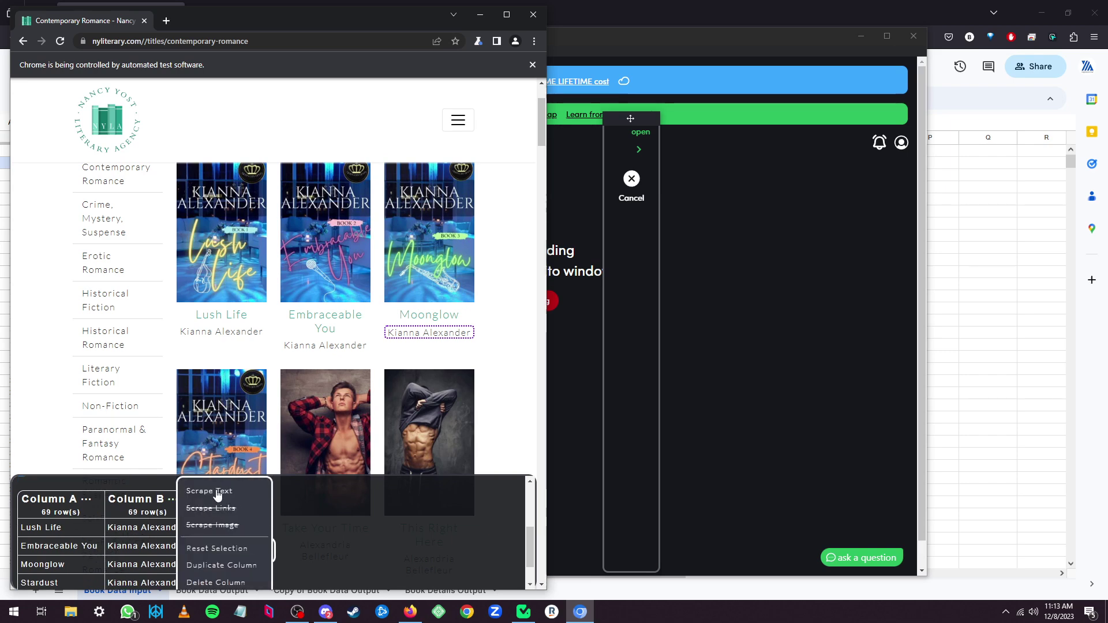
scroll(213, 502, down, 2)
click(211, 468)
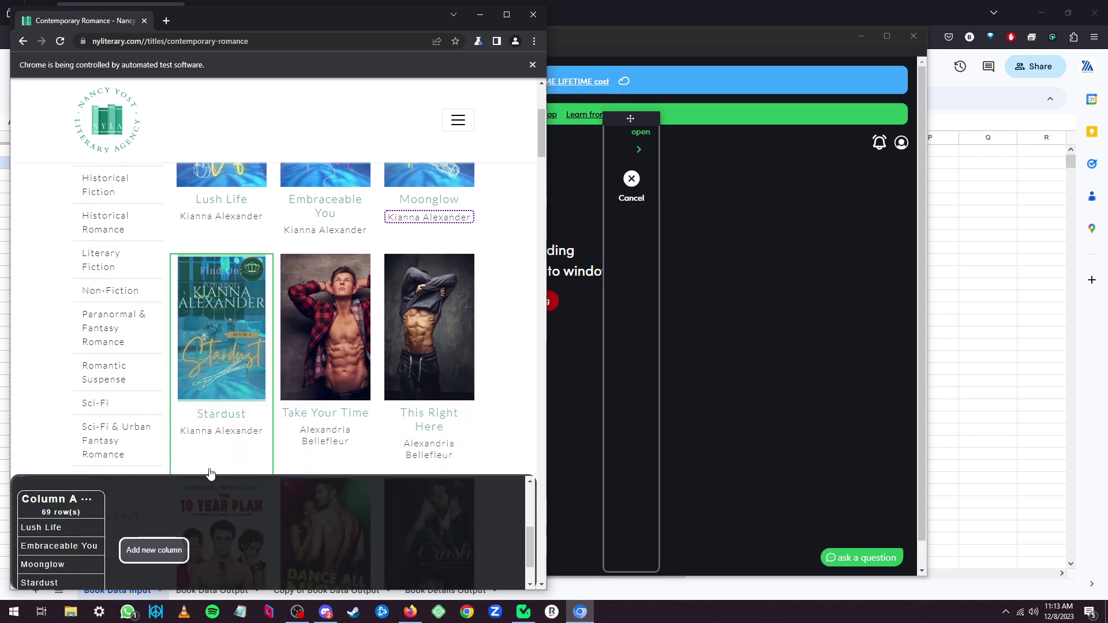
click(168, 550)
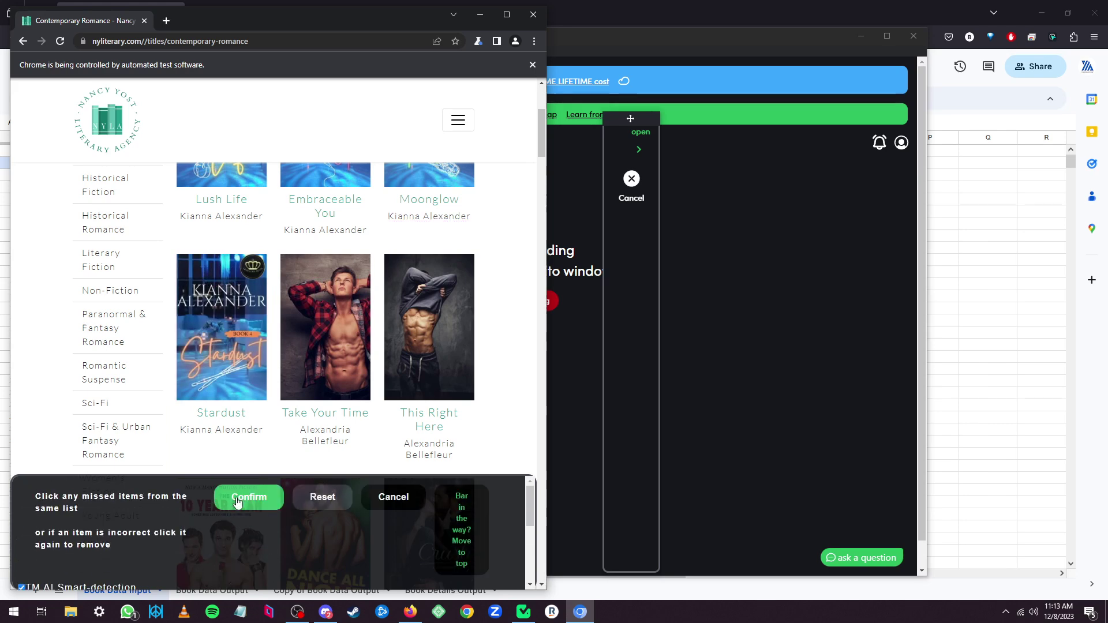
click(214, 219)
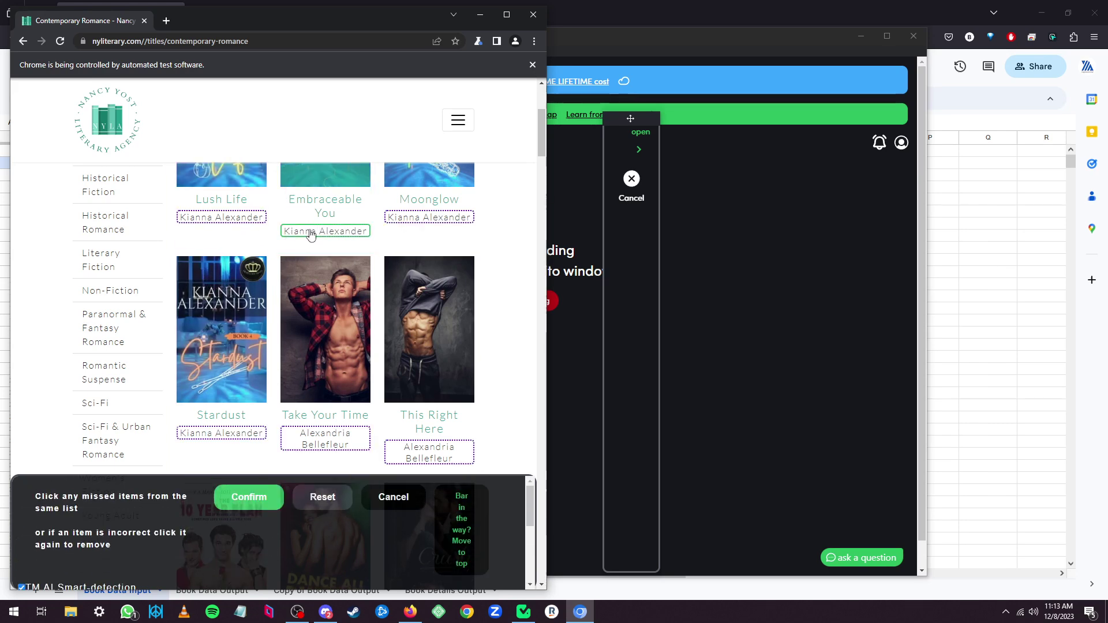
scroll(240, 525, down, 3)
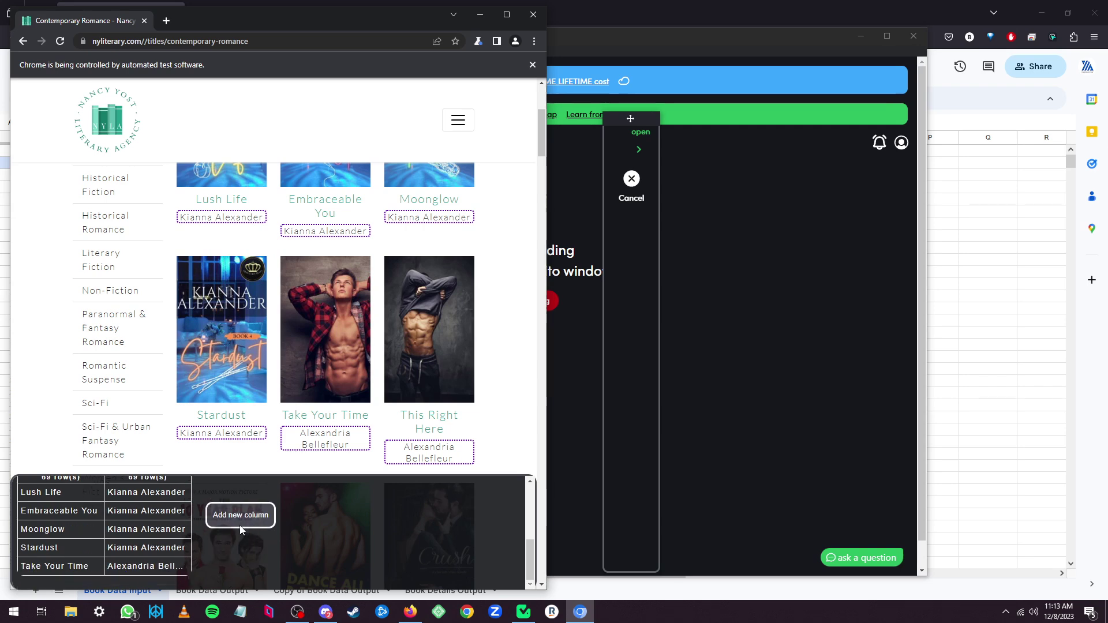
scroll(244, 506, up, 2)
scroll(245, 506, down, 8)
scroll(202, 532, up, 12)
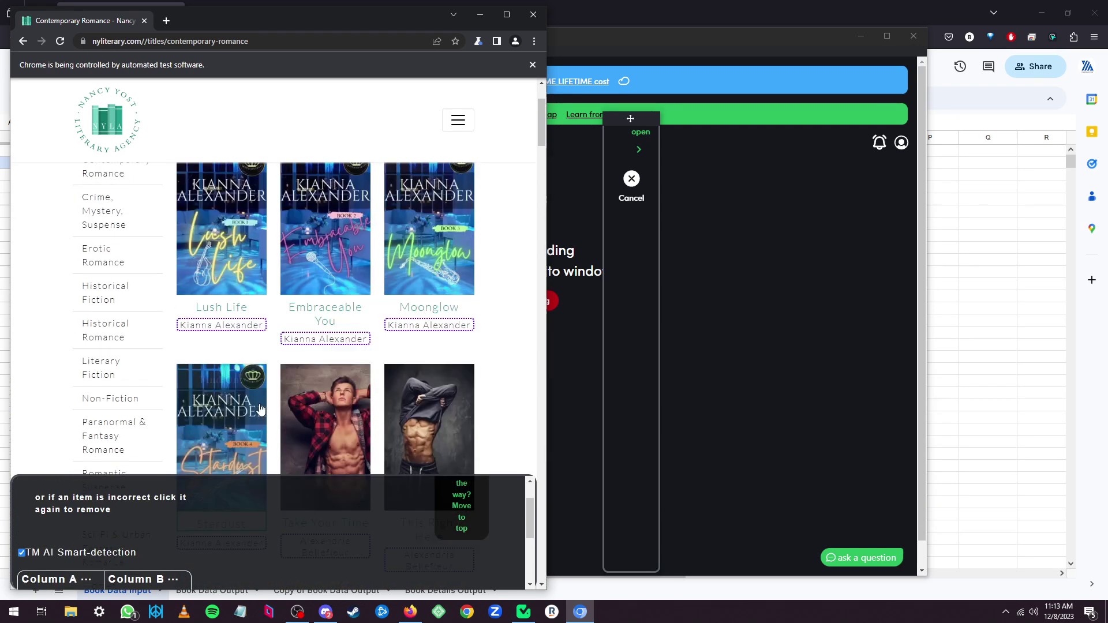
scroll(203, 532, down, 3)
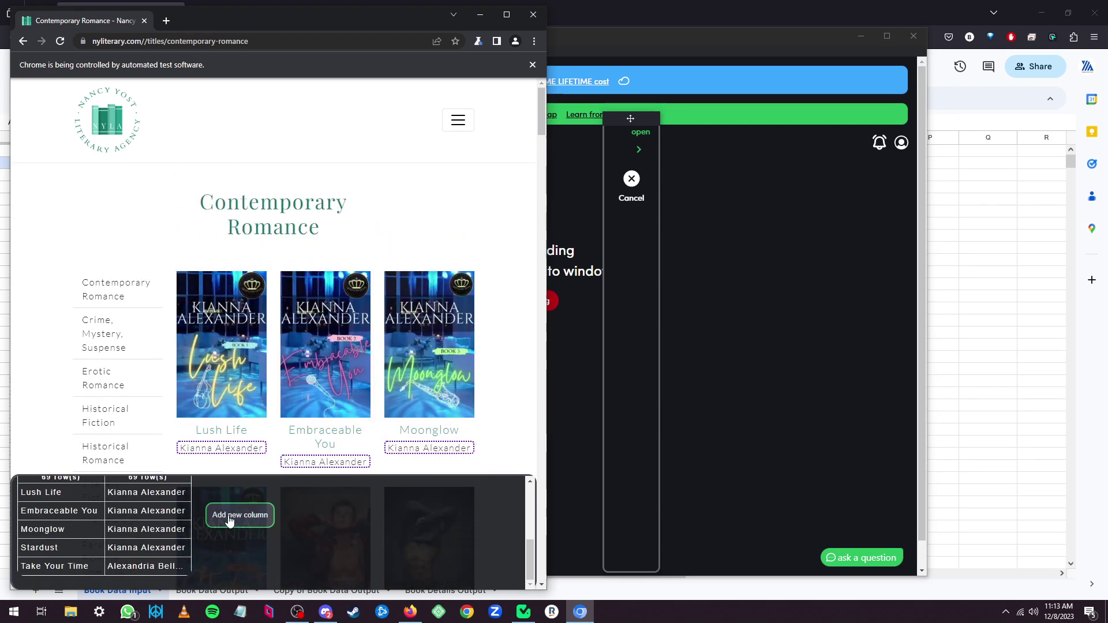
scroll(358, 413, down, 1)
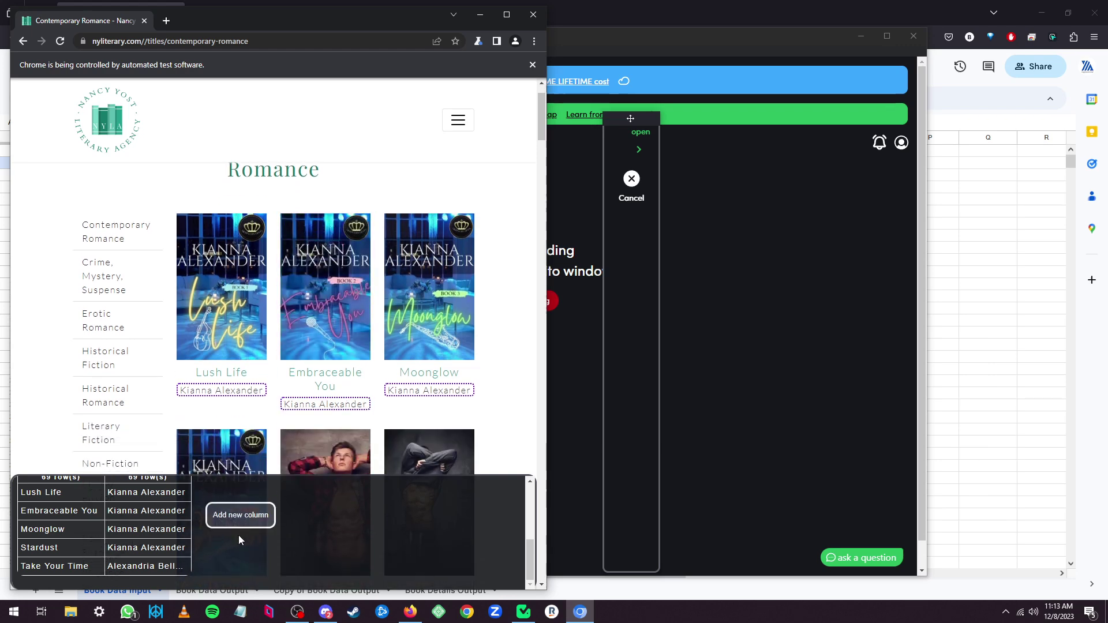
scroll(321, 539, up, 1)
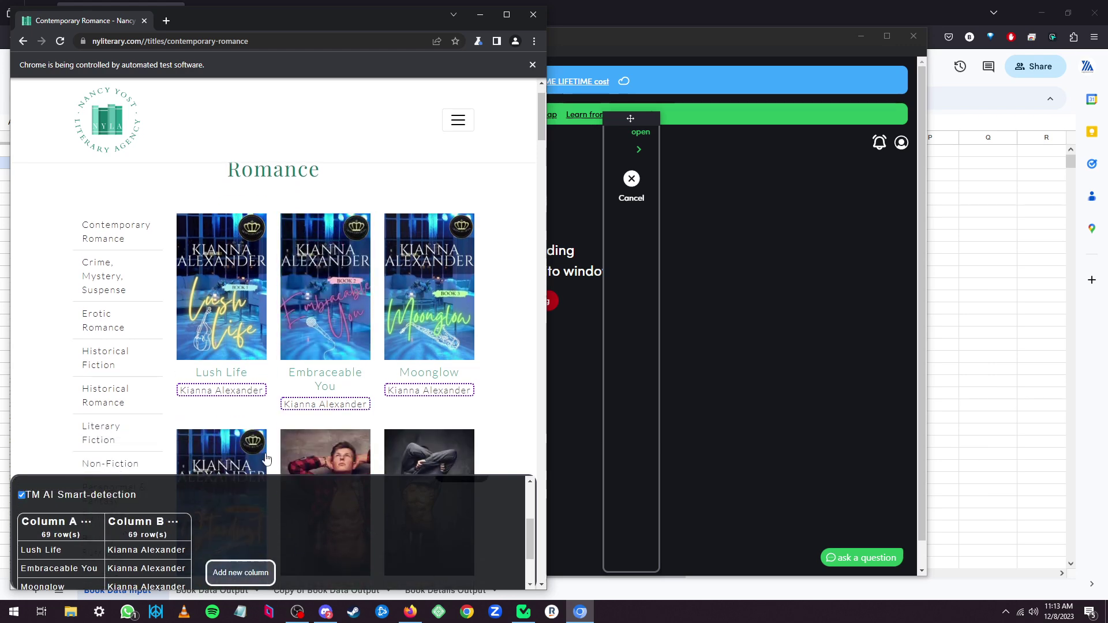
Add a third column holding each book title's link URL, then confirm all three columns.
click(241, 573)
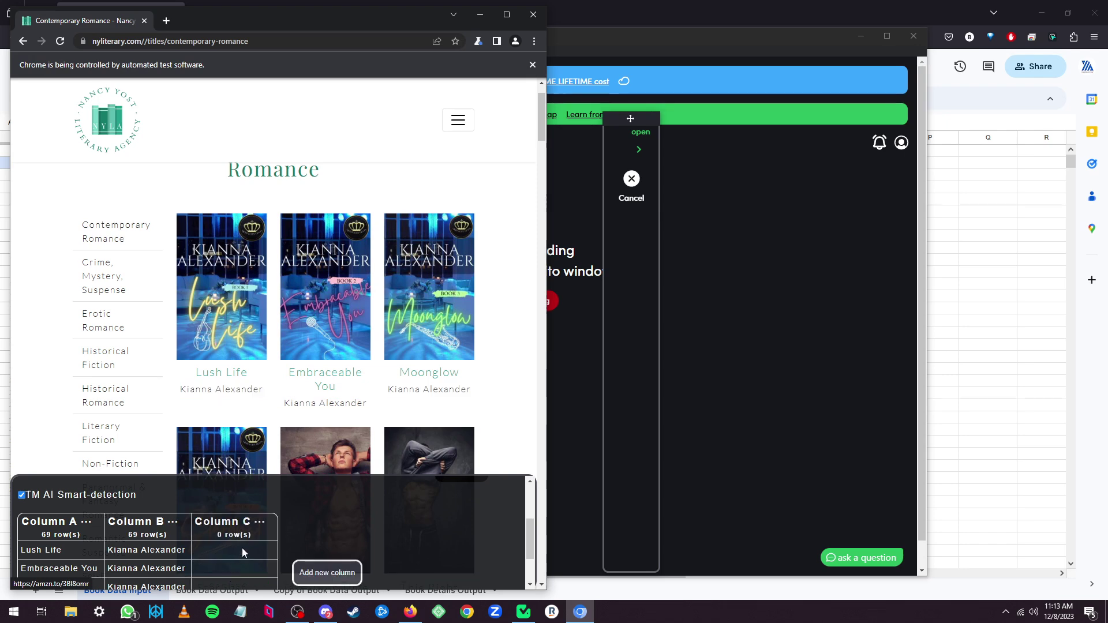
click(220, 373)
click(260, 522)
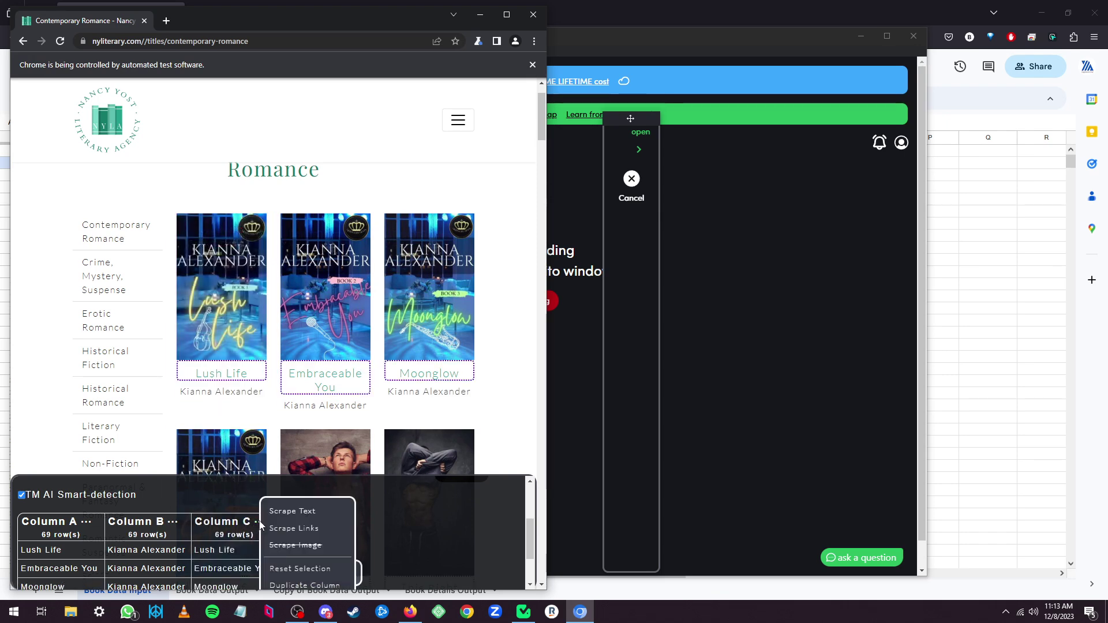
click(299, 529)
scroll(300, 528, down, 1)
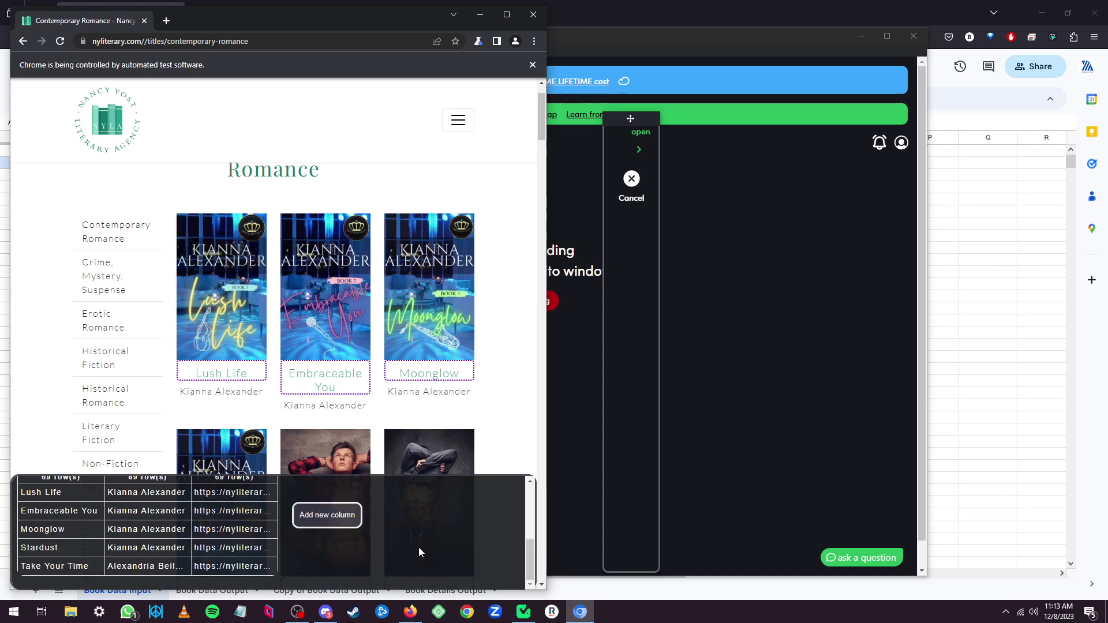
scroll(417, 548, down, 2)
scroll(383, 553, up, 4)
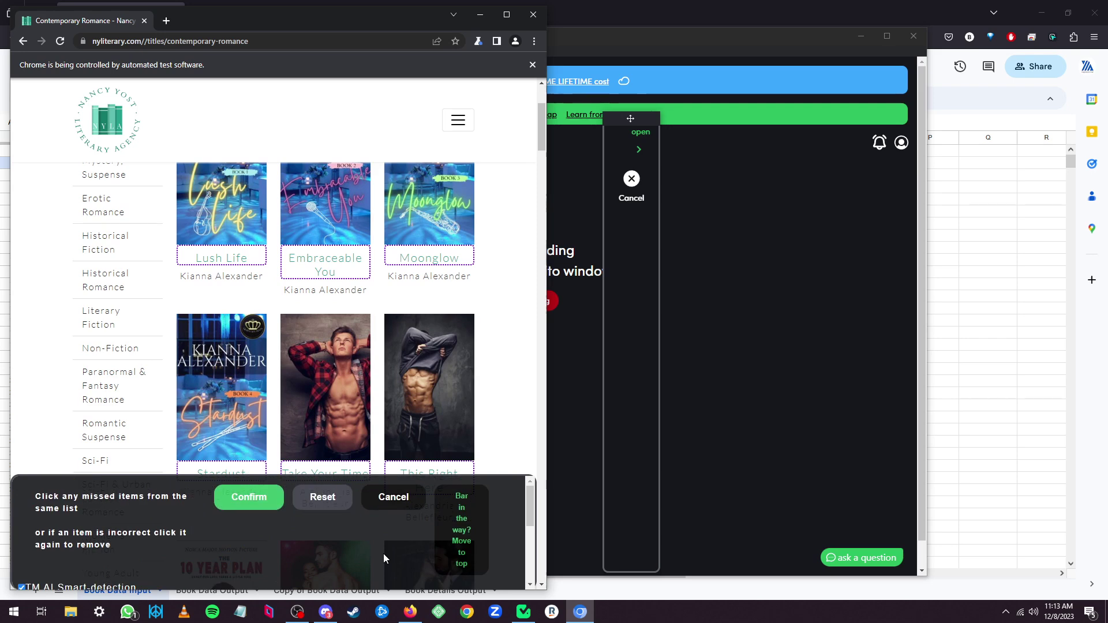
click(261, 498)
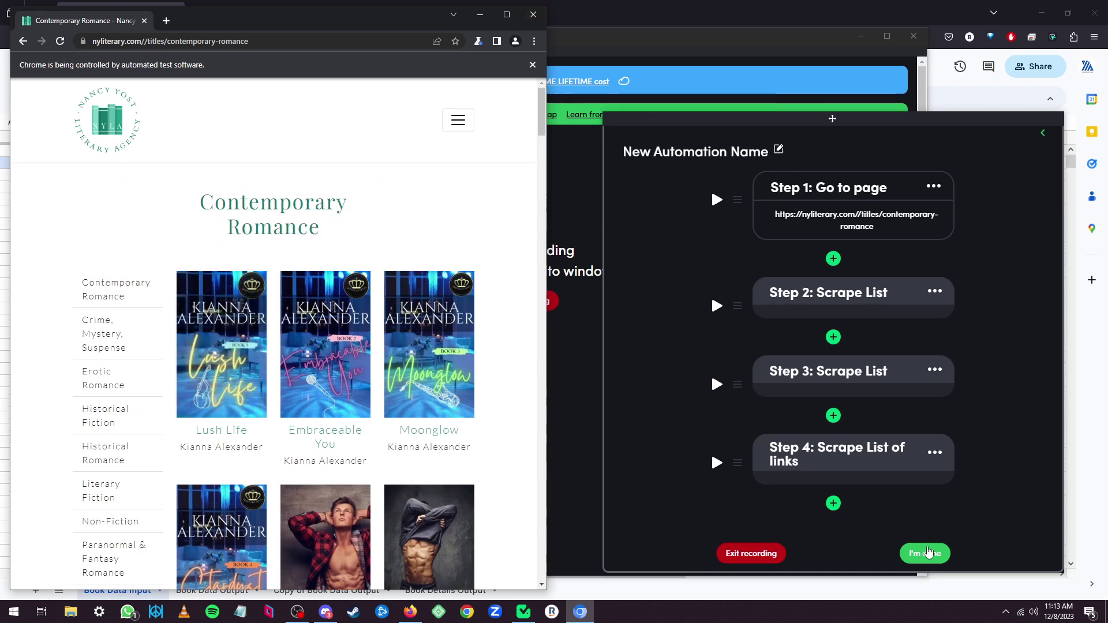
End the recording, then delete Step 1's fixed page URL and save it blank.
click(927, 552)
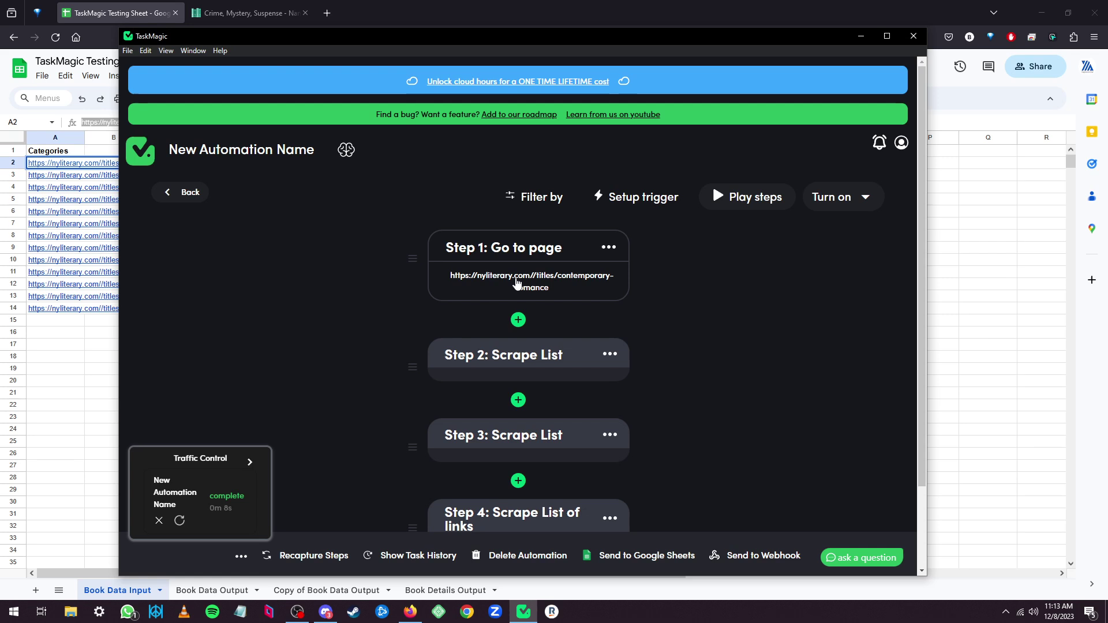
click(570, 289)
drag(586, 313, 351, 313)
key(BackSpace)
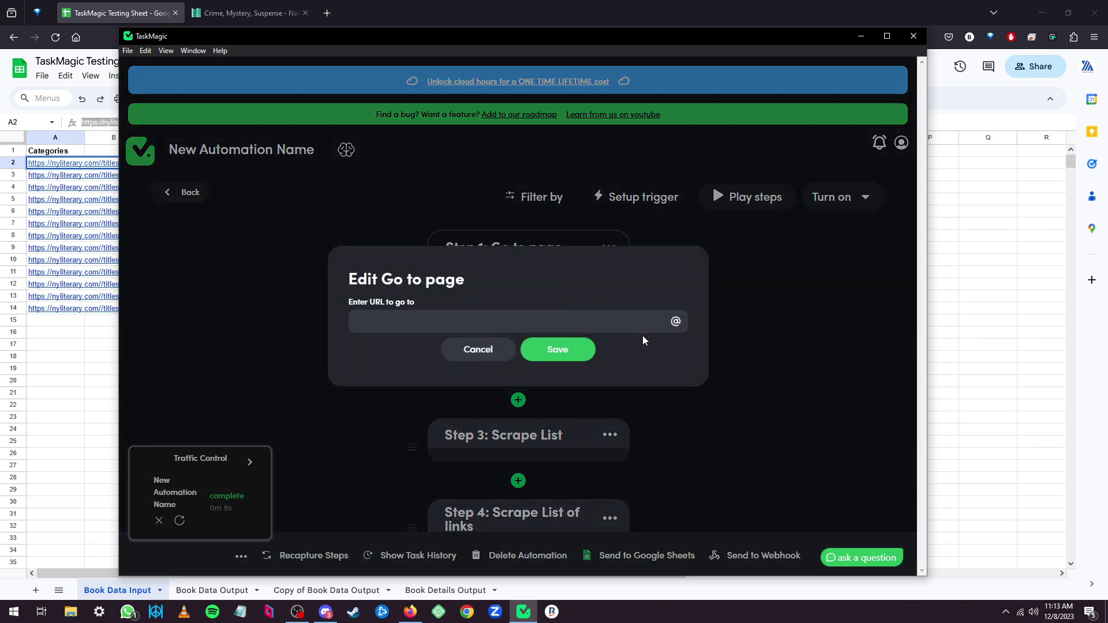
click(676, 325)
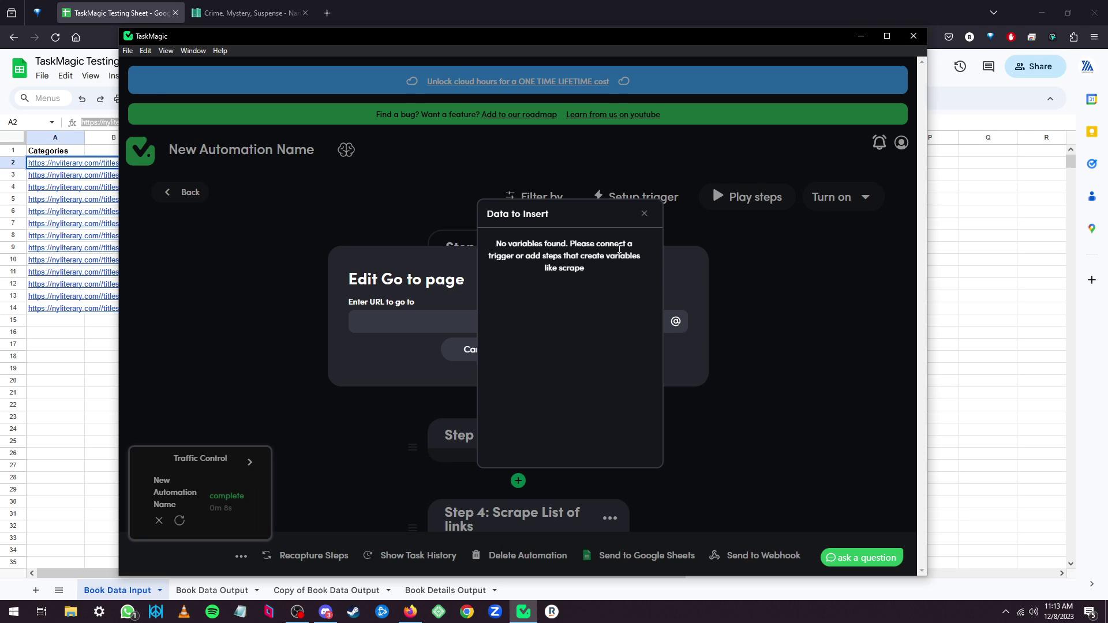
click(644, 215)
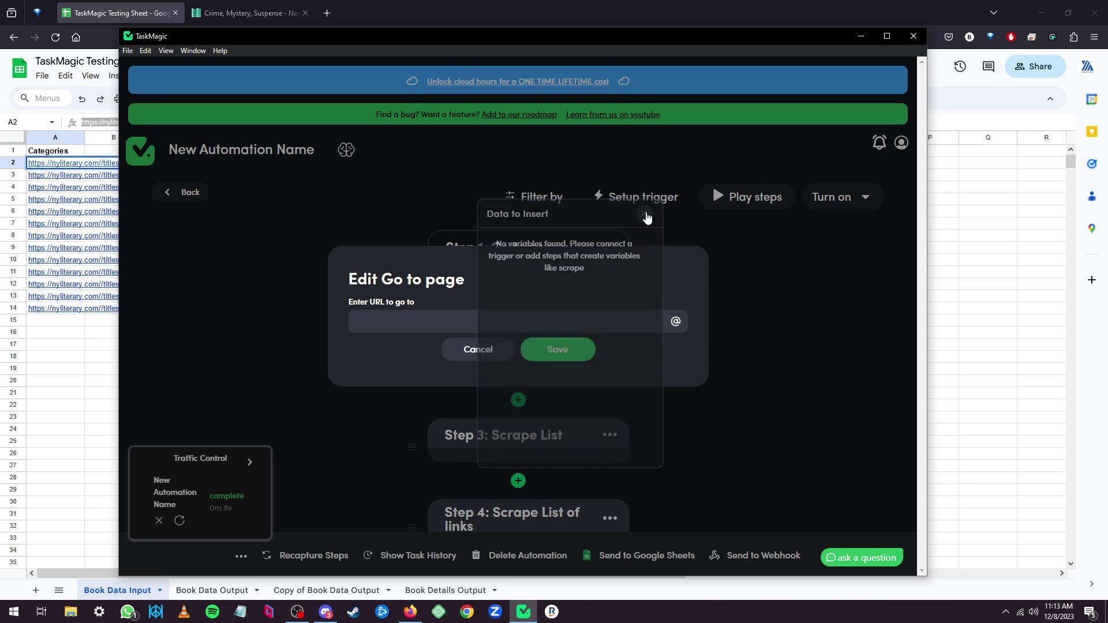
click(532, 356)
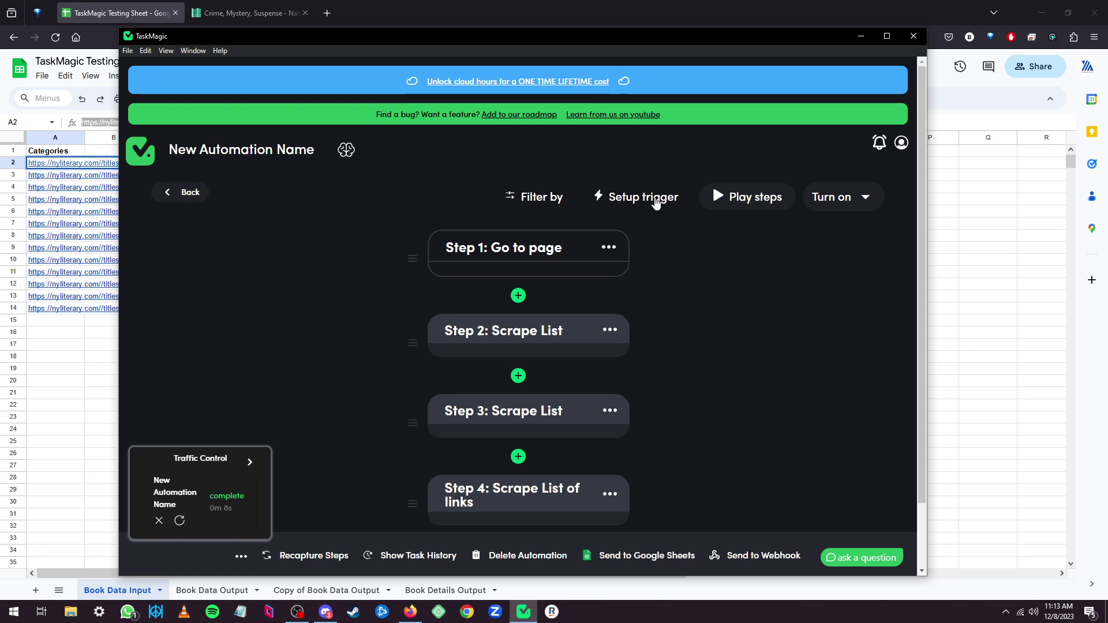
Add a loop trigger that pulls its data from Google Sheets.
click(656, 199)
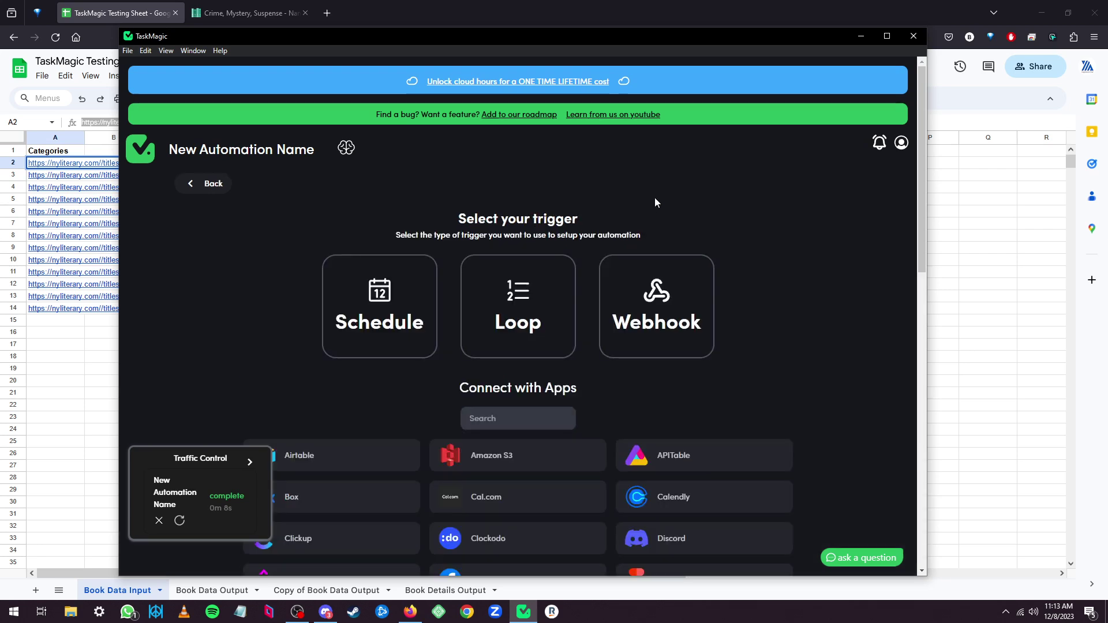
click(538, 310)
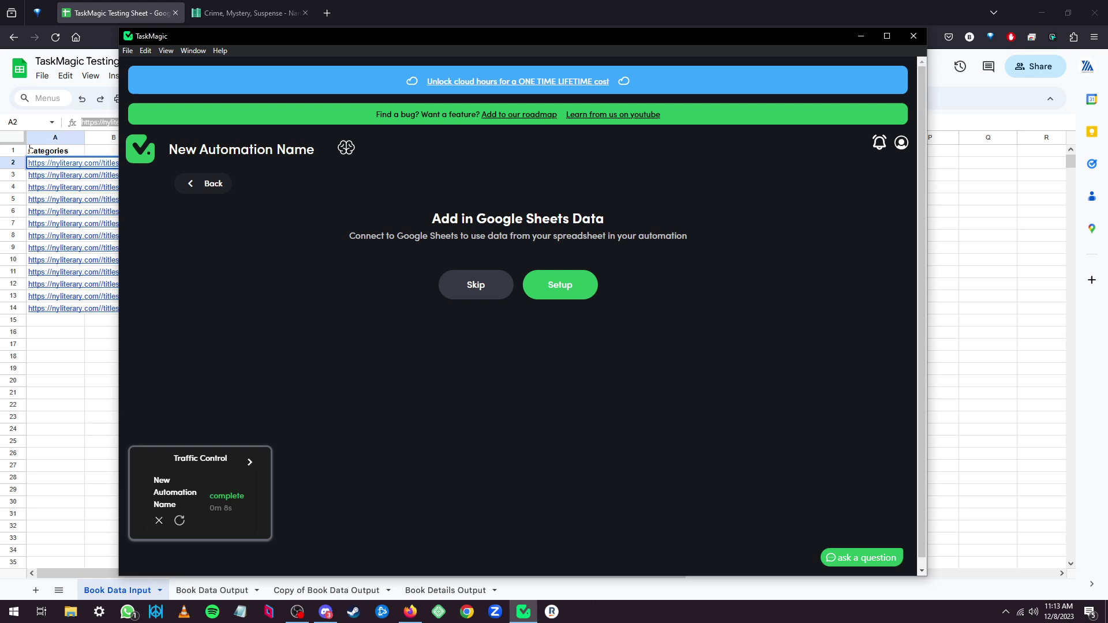
click(563, 287)
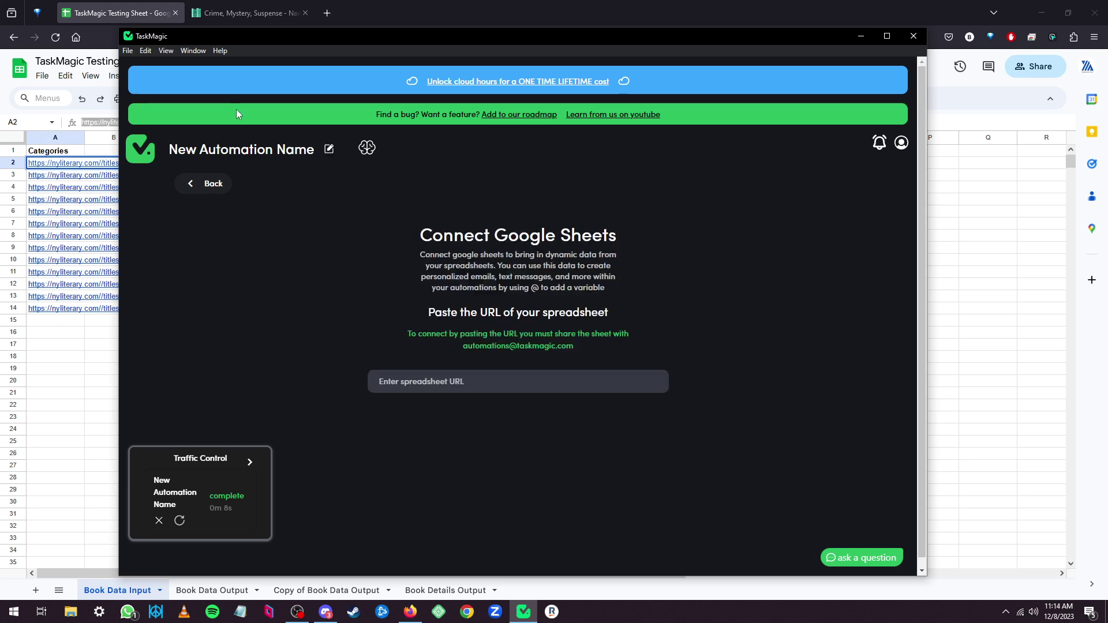
Paste the TaskMagic Testing Sheet URL from Firefox and select the Book Data Input worksheet.
click(188, 18)
click(249, 37)
key(ctrl+c)
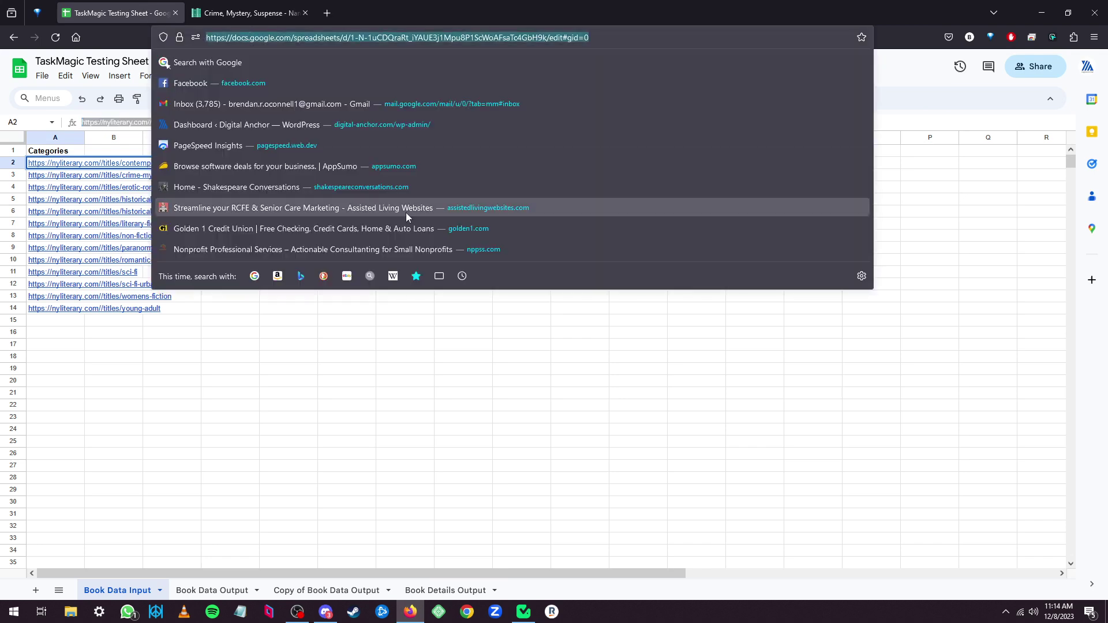
key(alt+Tab)
click(496, 384)
key(ctrl+v)
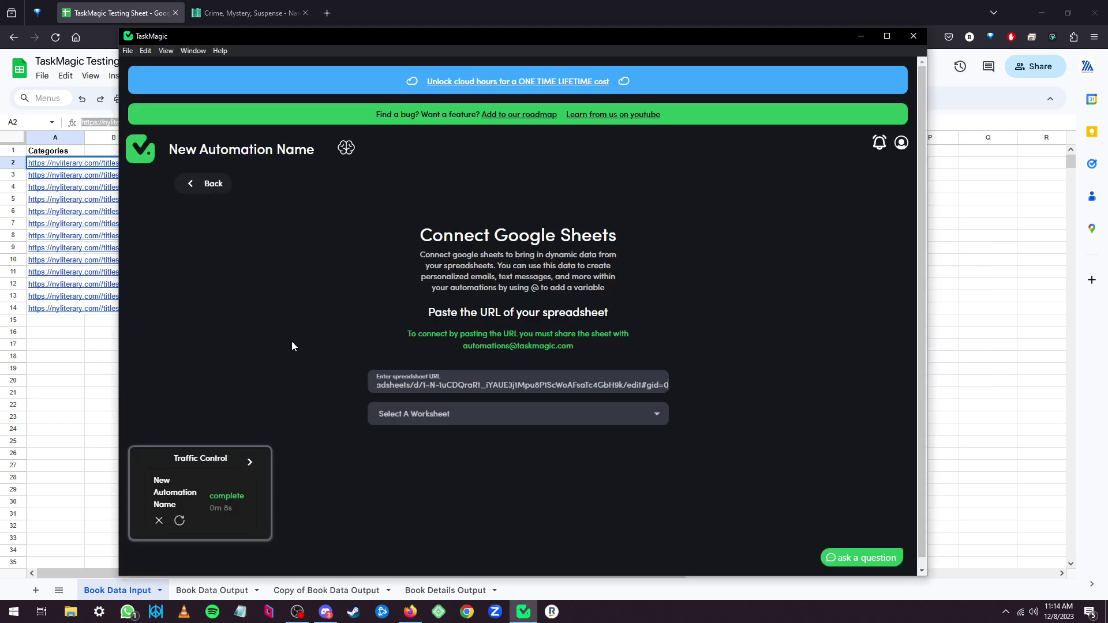
drag(426, 254, 576, 255)
click(535, 255)
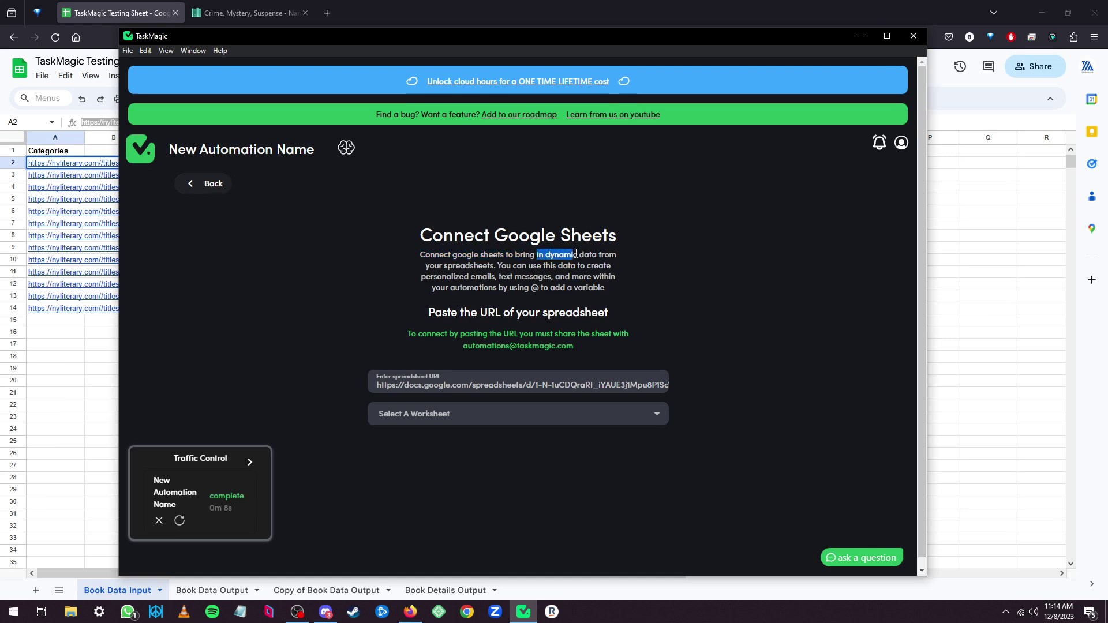
click(419, 420)
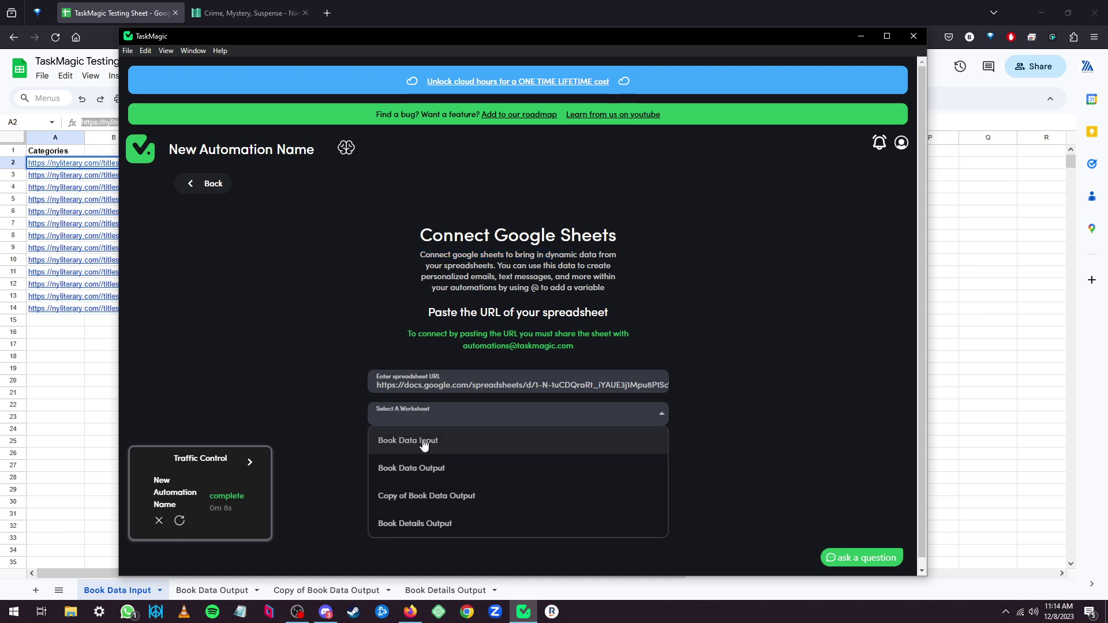
click(426, 441)
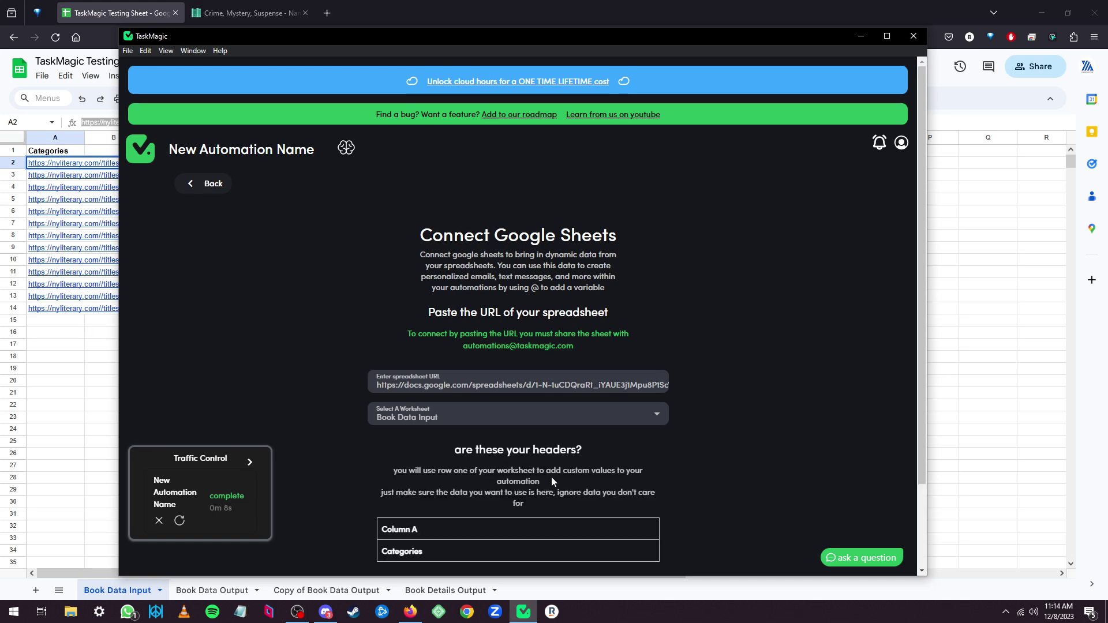
scroll(551, 477, down, 2)
Accept the Categories header, start at row 2 with 5 rows per run, and run hourly.
click(628, 497)
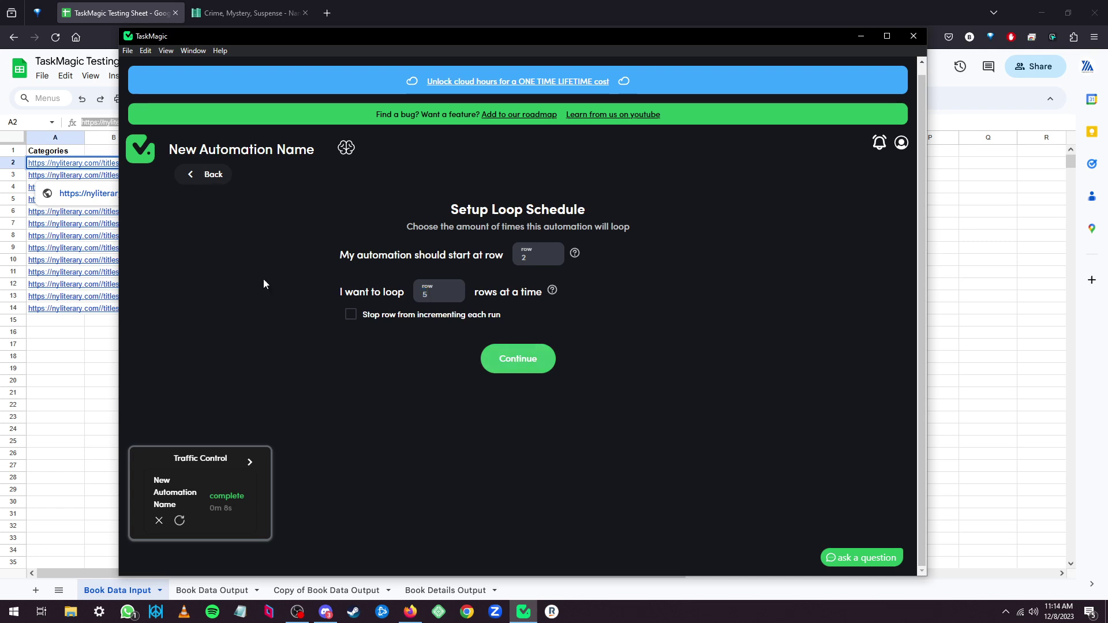
click(524, 359)
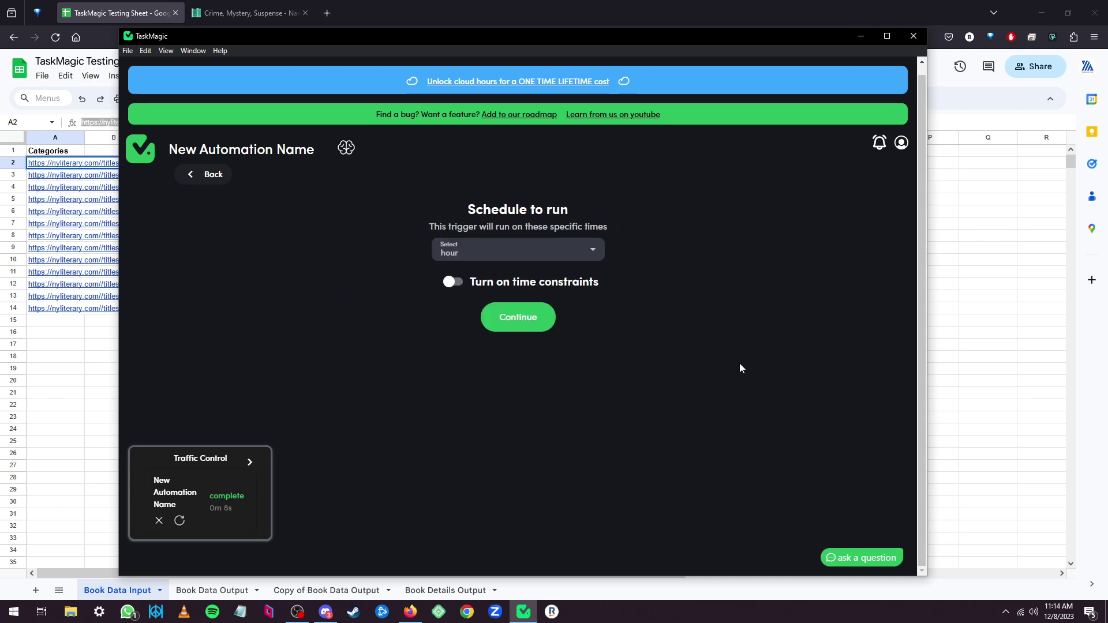
click(502, 319)
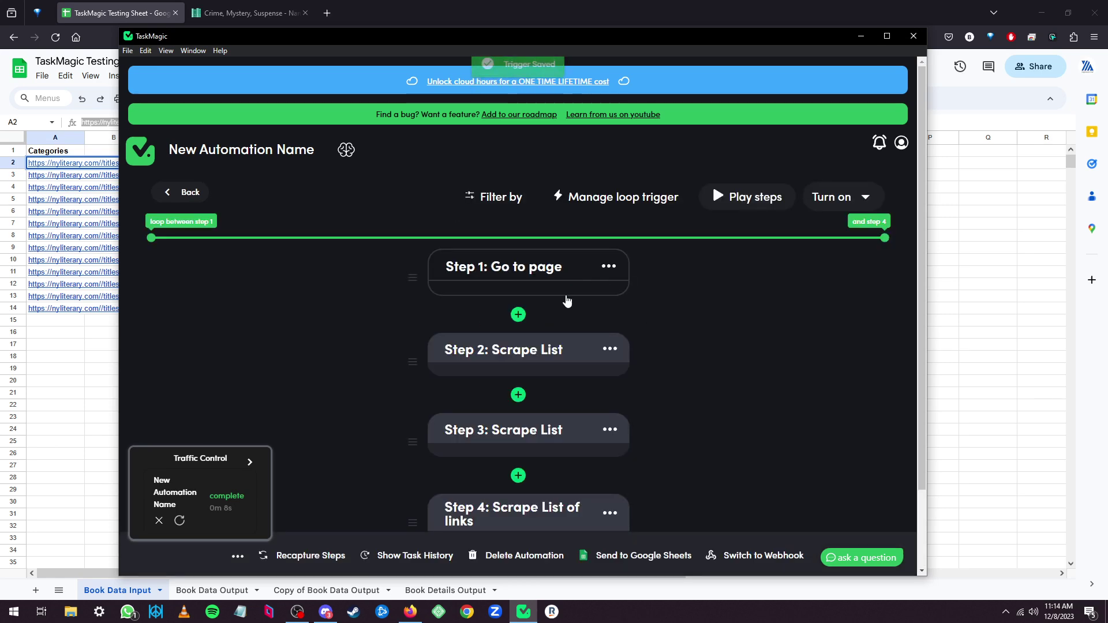
click(562, 289)
click(675, 322)
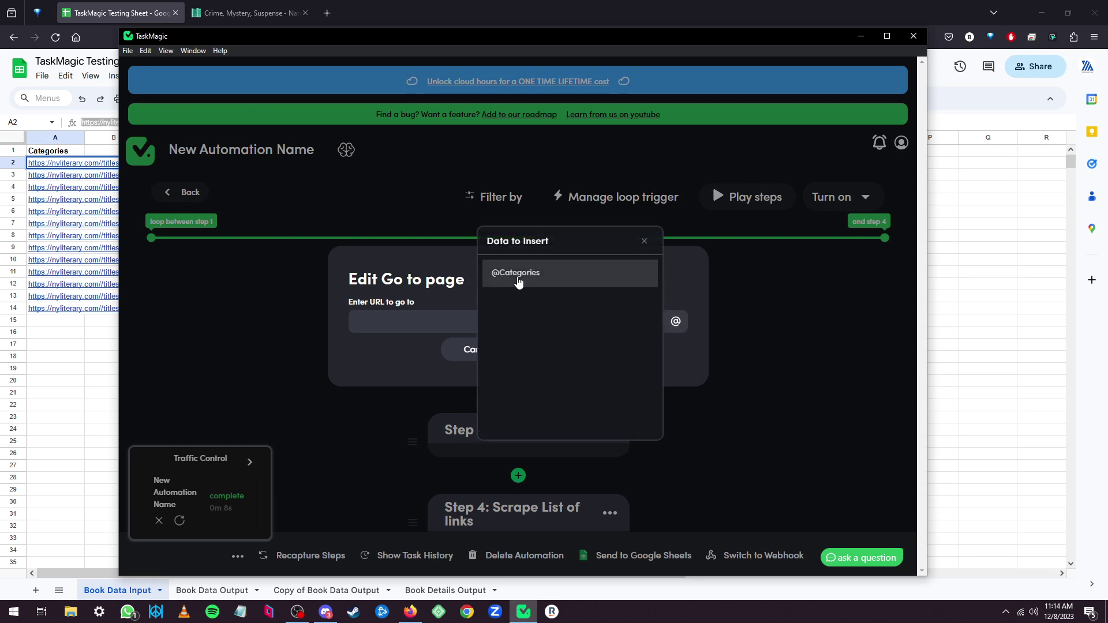
click(518, 278)
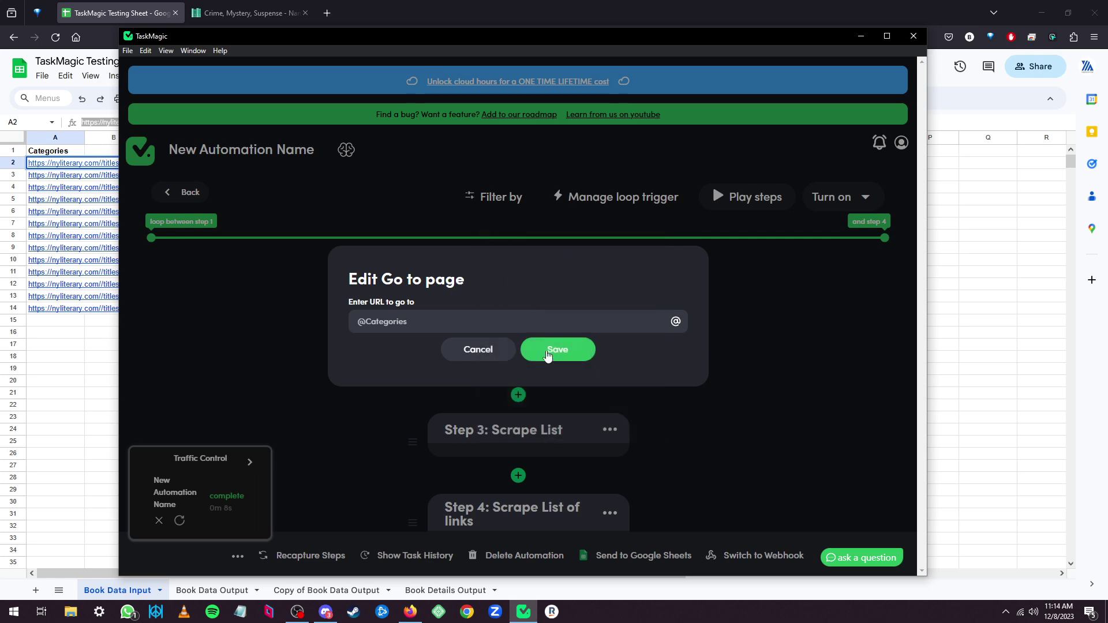
click(547, 351)
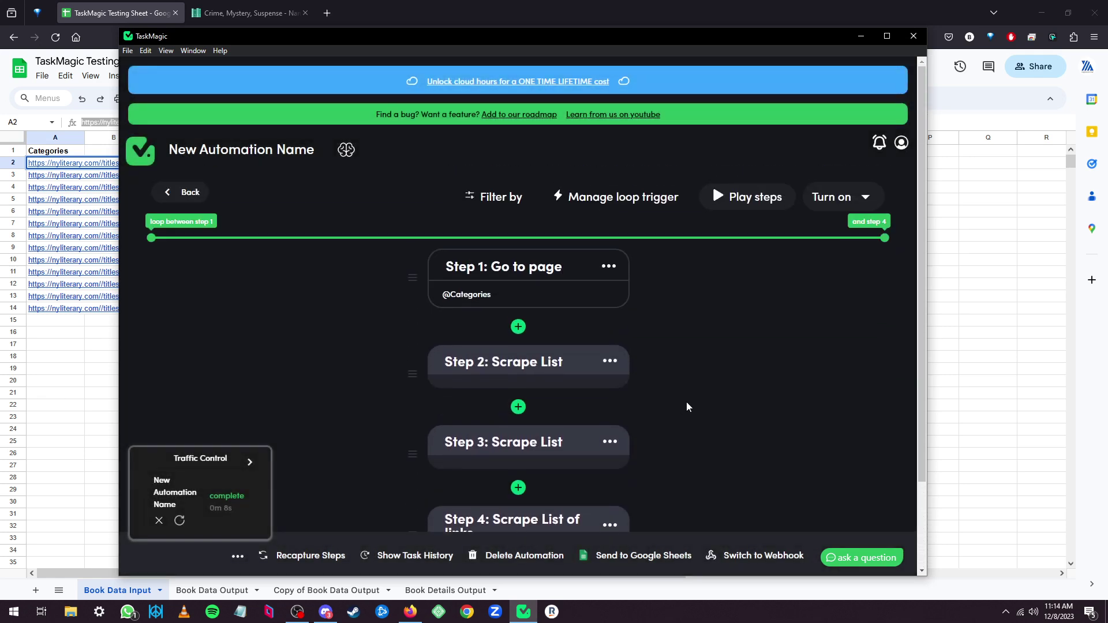
Re-save the loop trigger's loop schedule settings.
click(619, 199)
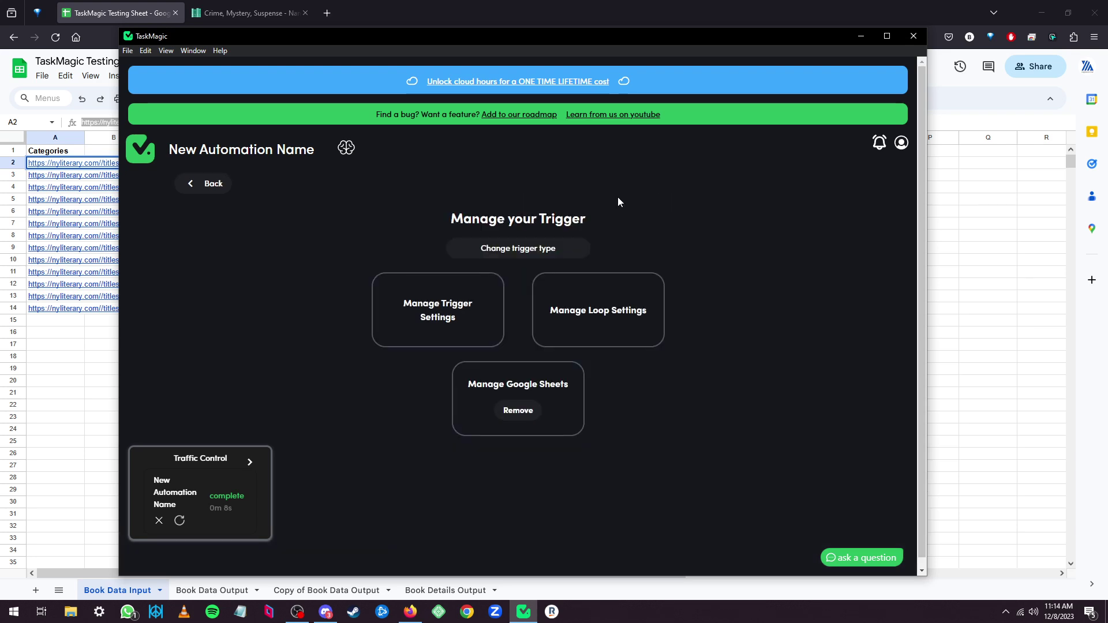
click(593, 314)
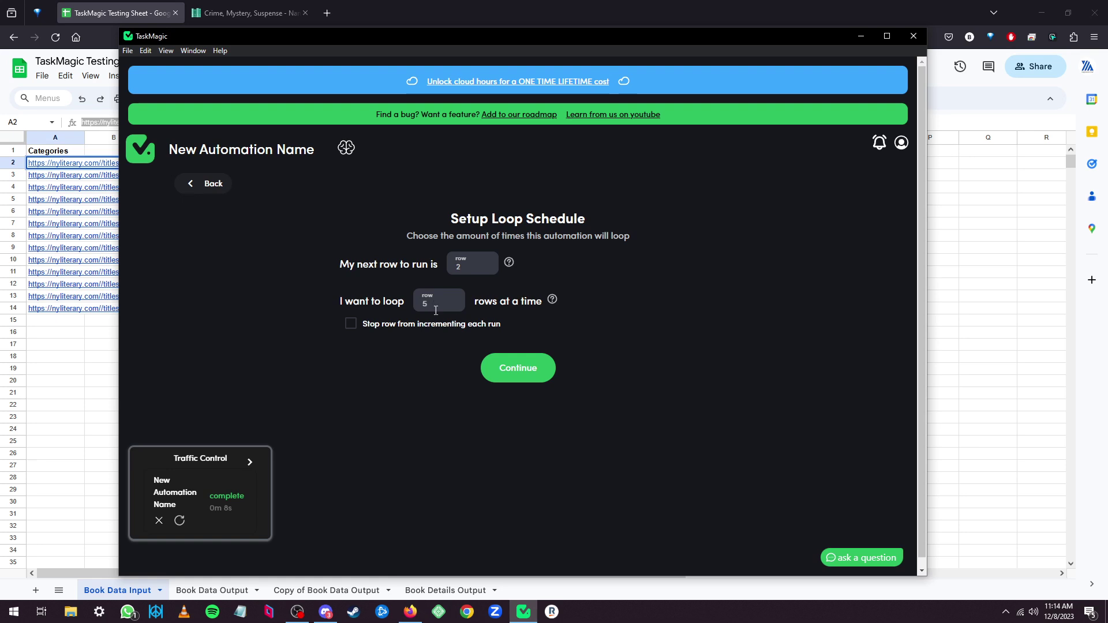
click(518, 368)
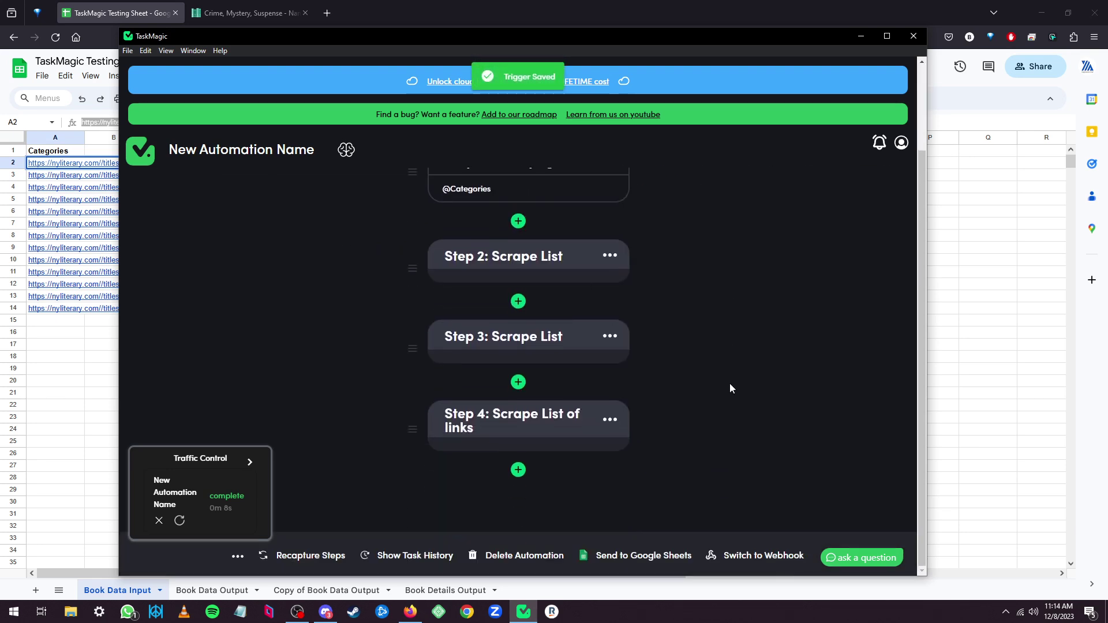
Send results to the Book Data Output worksheet and review its Book title, Book link, Author name headers.
scroll(730, 384, down, 2)
click(620, 556)
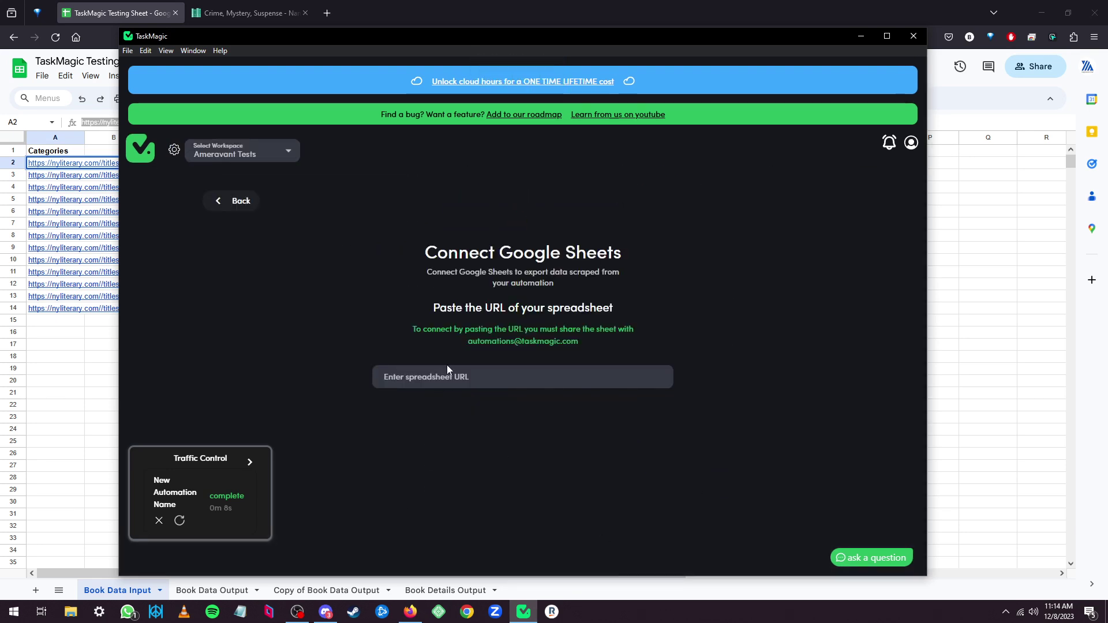
click(485, 378)
key(ctrl+v)
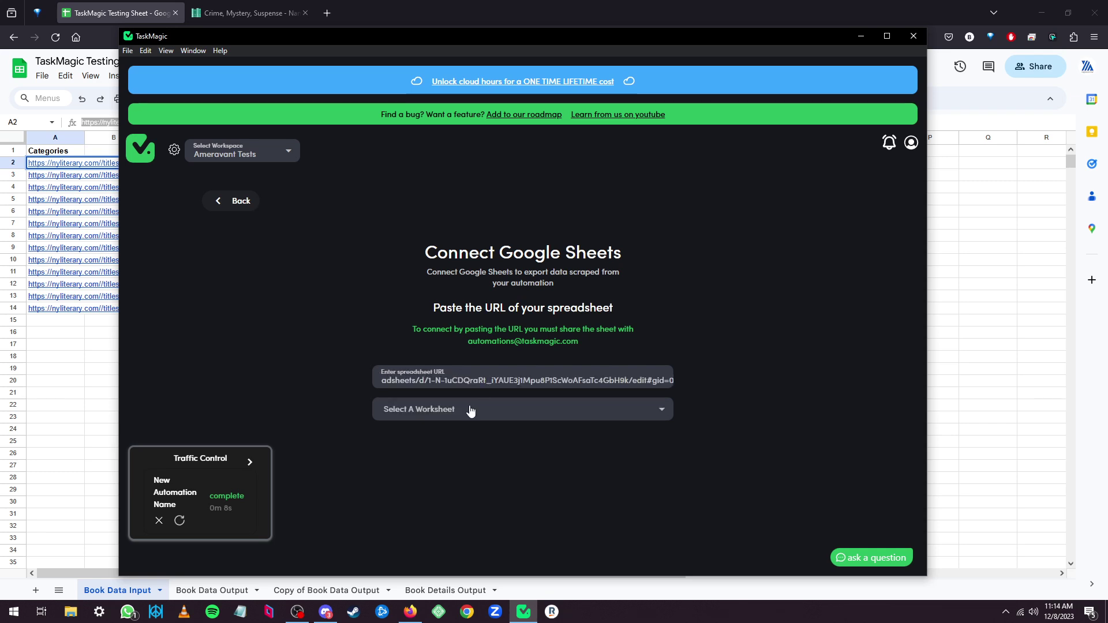
click(471, 410)
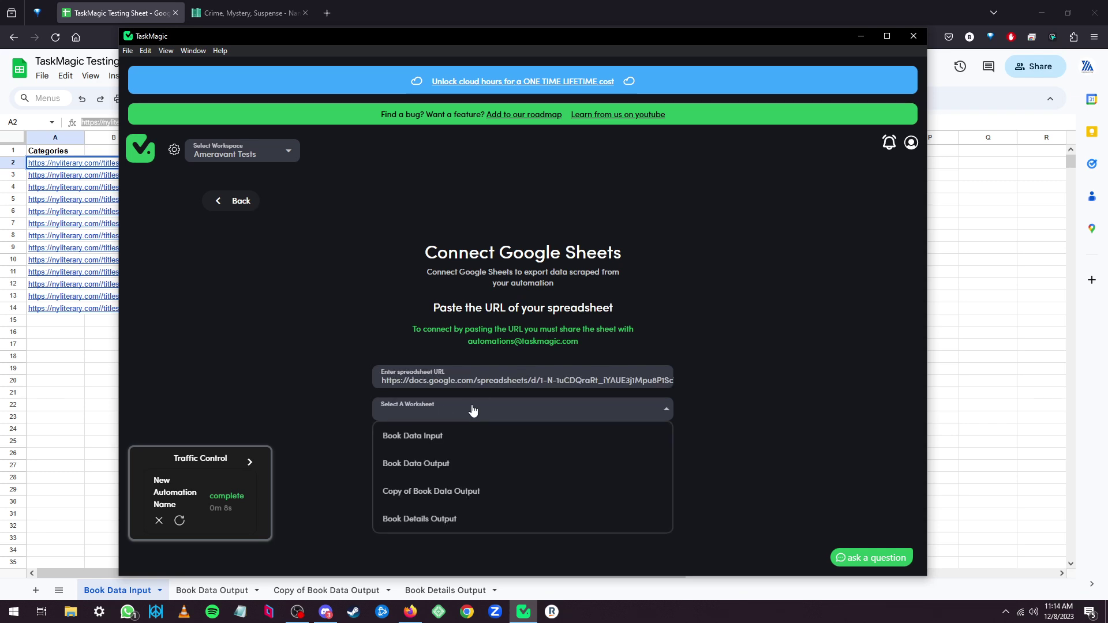
click(416, 469)
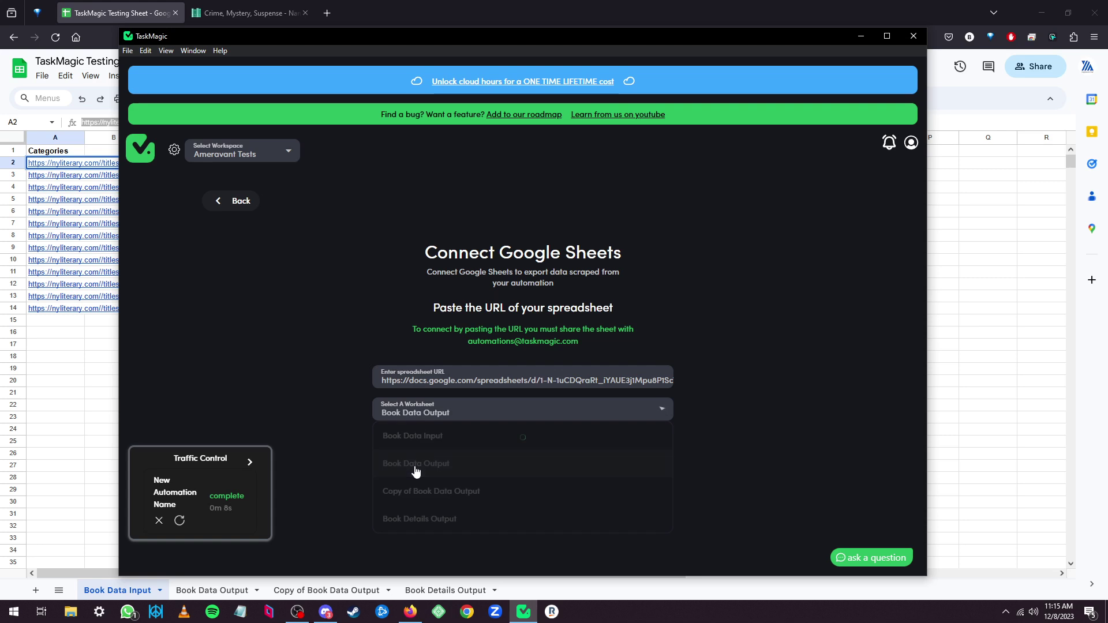
scroll(404, 479, down, 2)
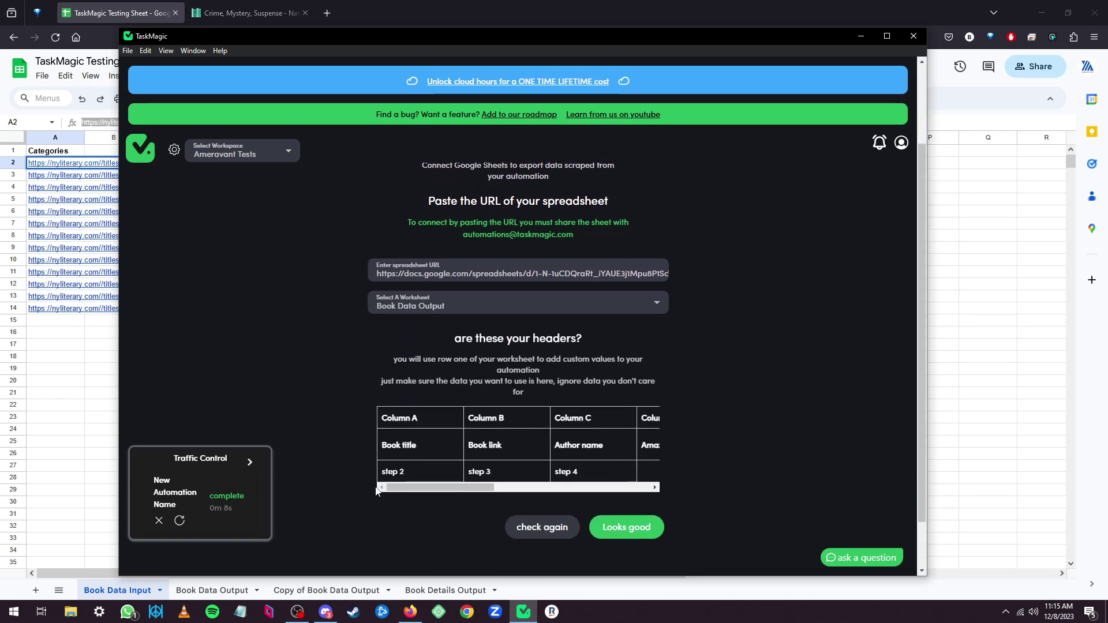
drag(442, 480, 468, 479)
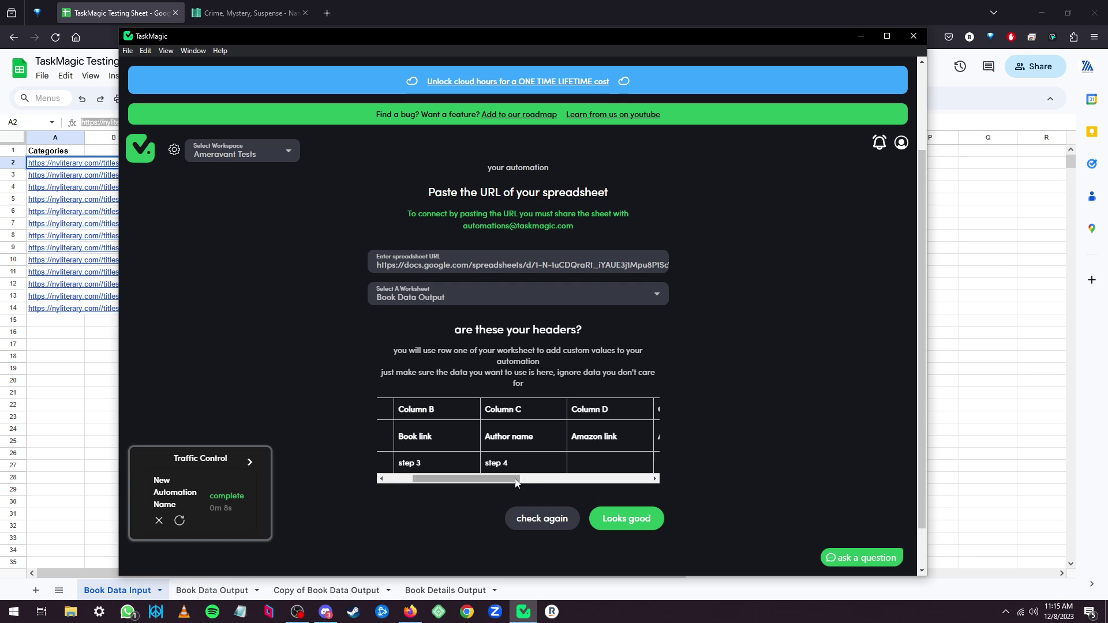
scroll(511, 470, left, 2)
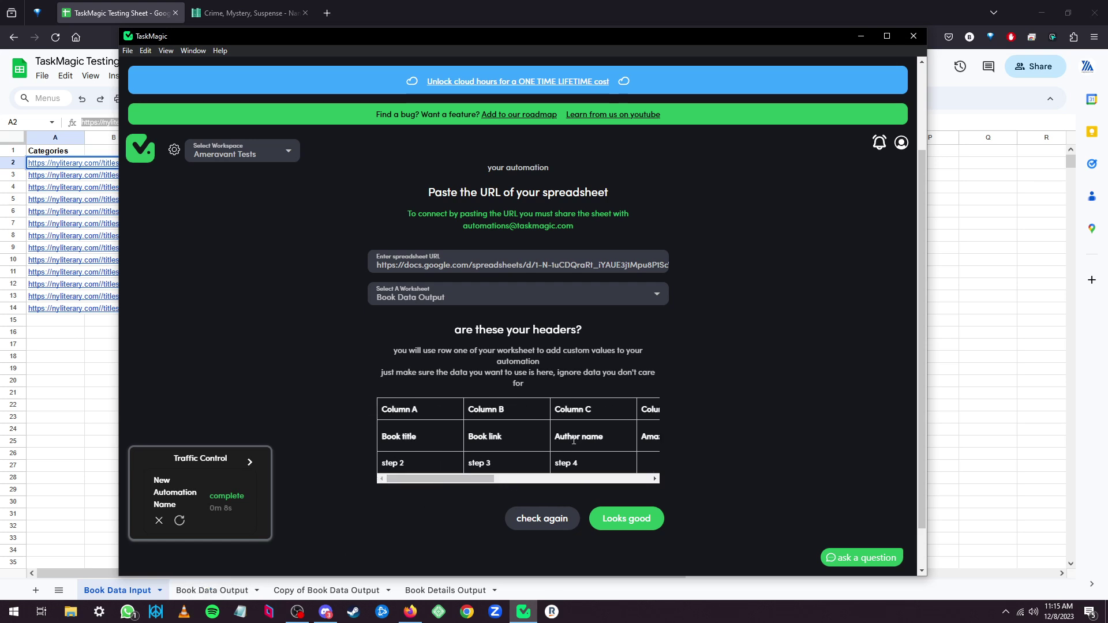
click(212, 590)
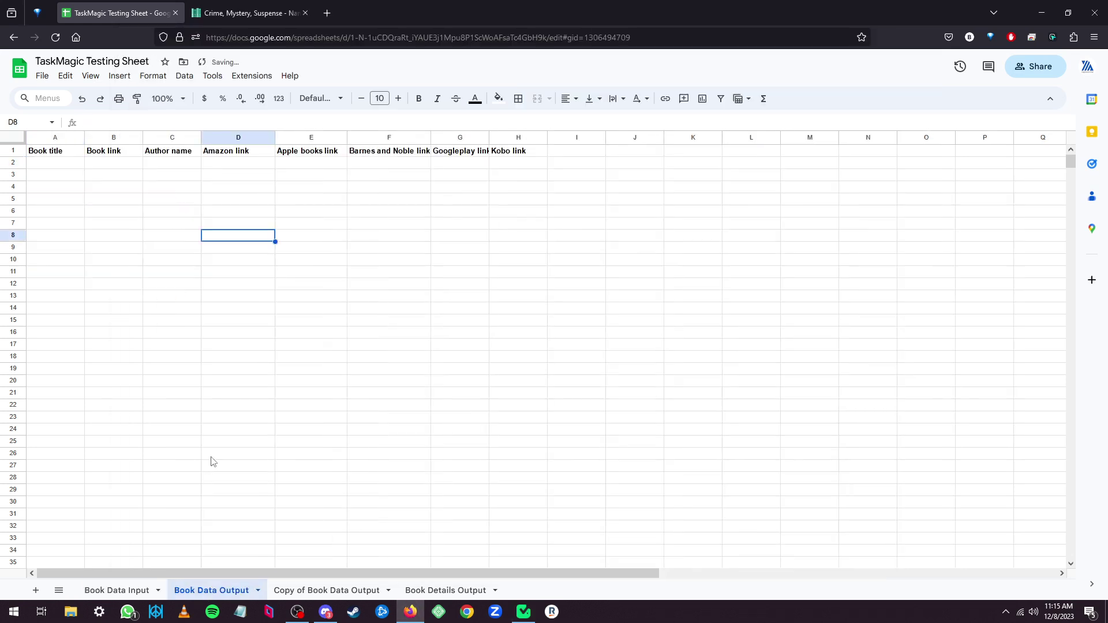
click(113, 154)
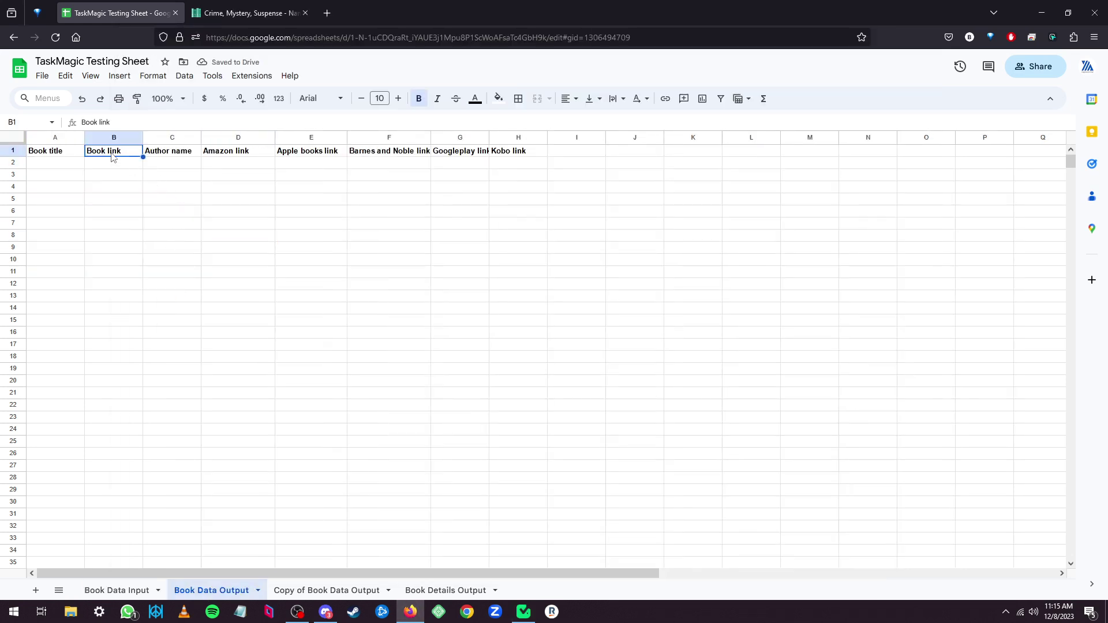
key(Delete)
click(155, 154)
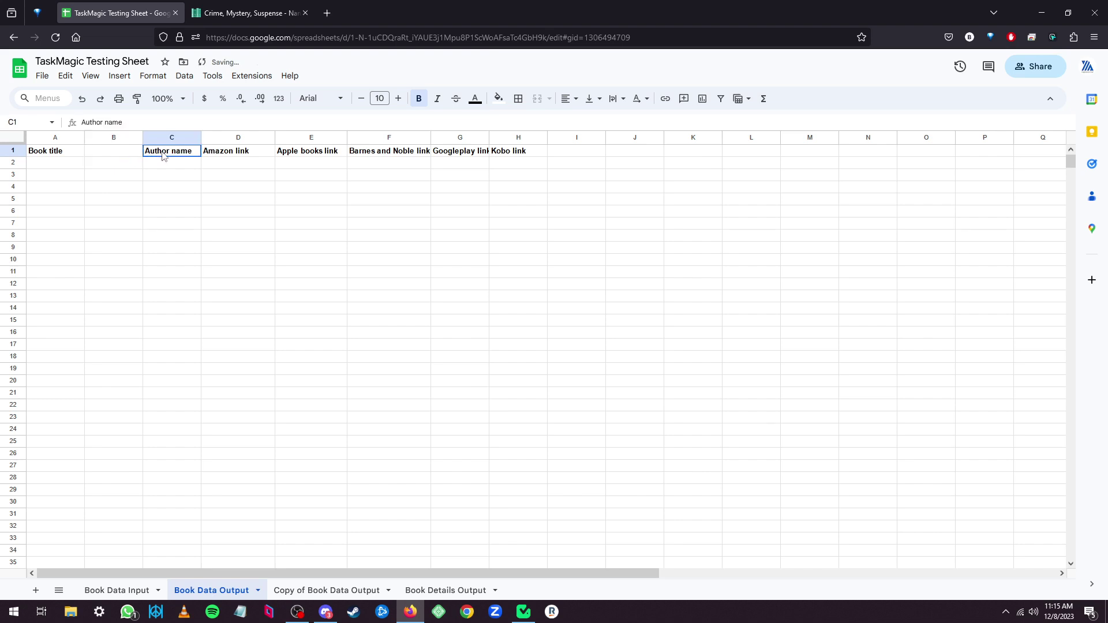
text(Book link)
click(106, 153)
text(A)
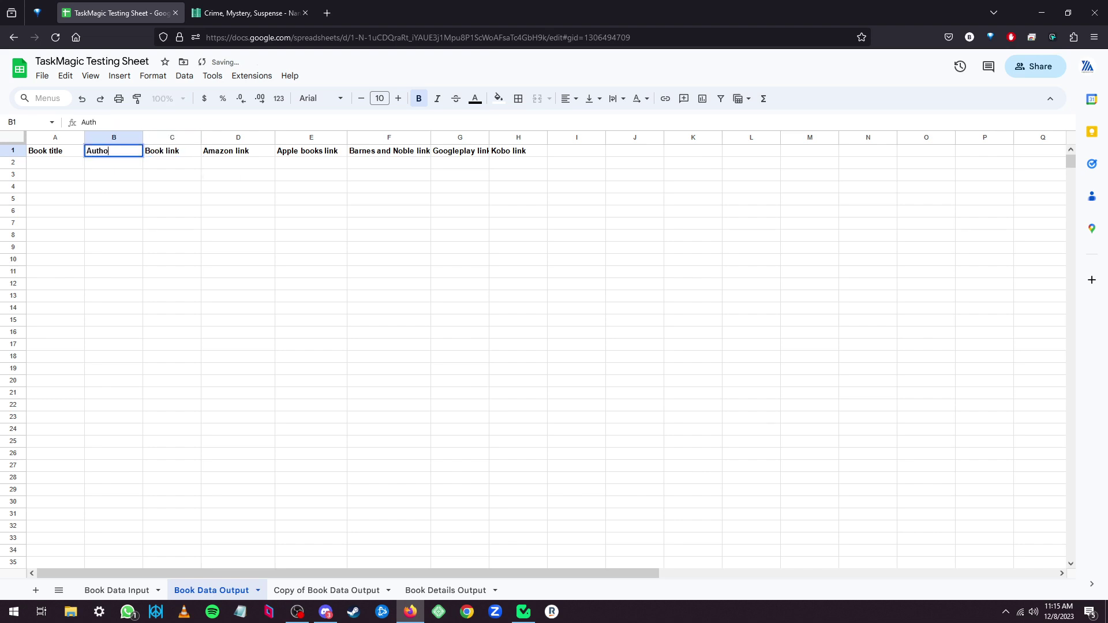
text(uthor Name)
click(500, 267)
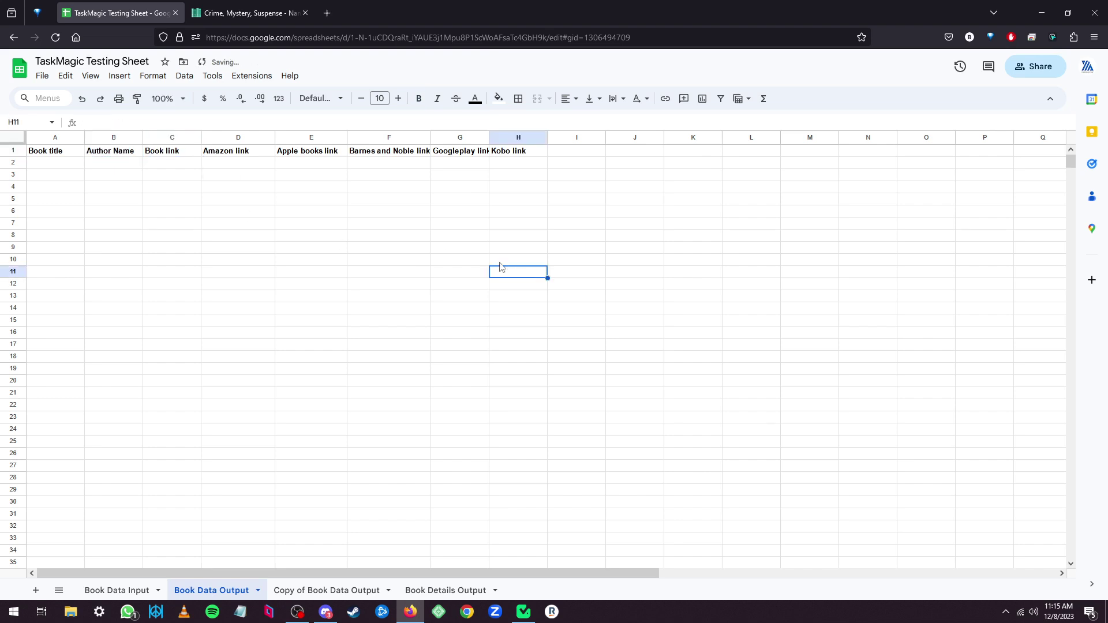
click(230, 154)
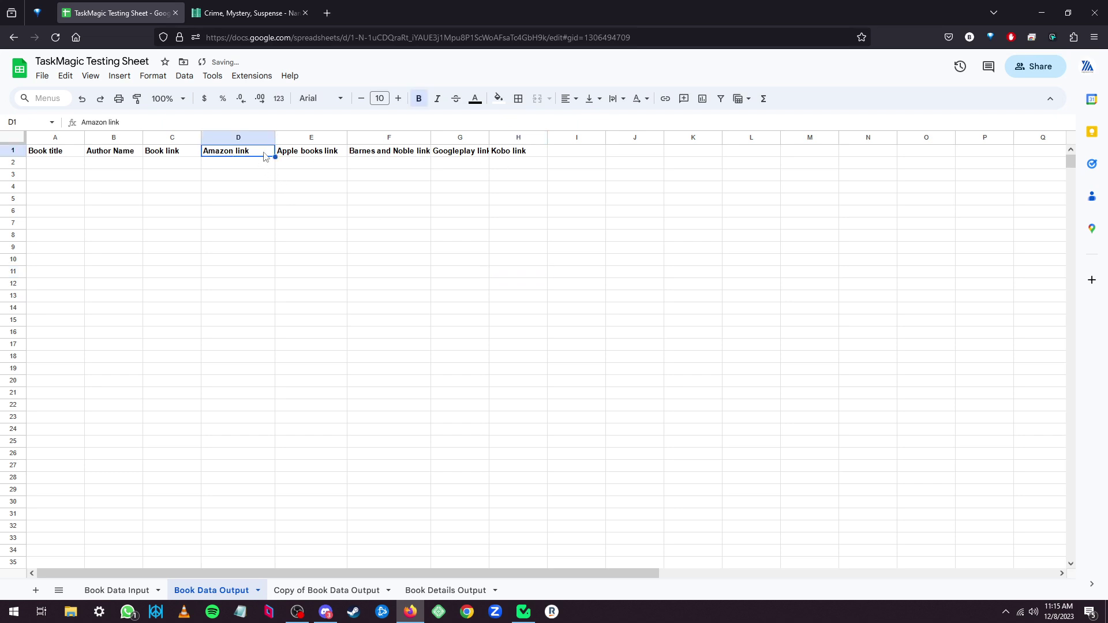
drag(243, 157, 519, 155)
click(388, 271)
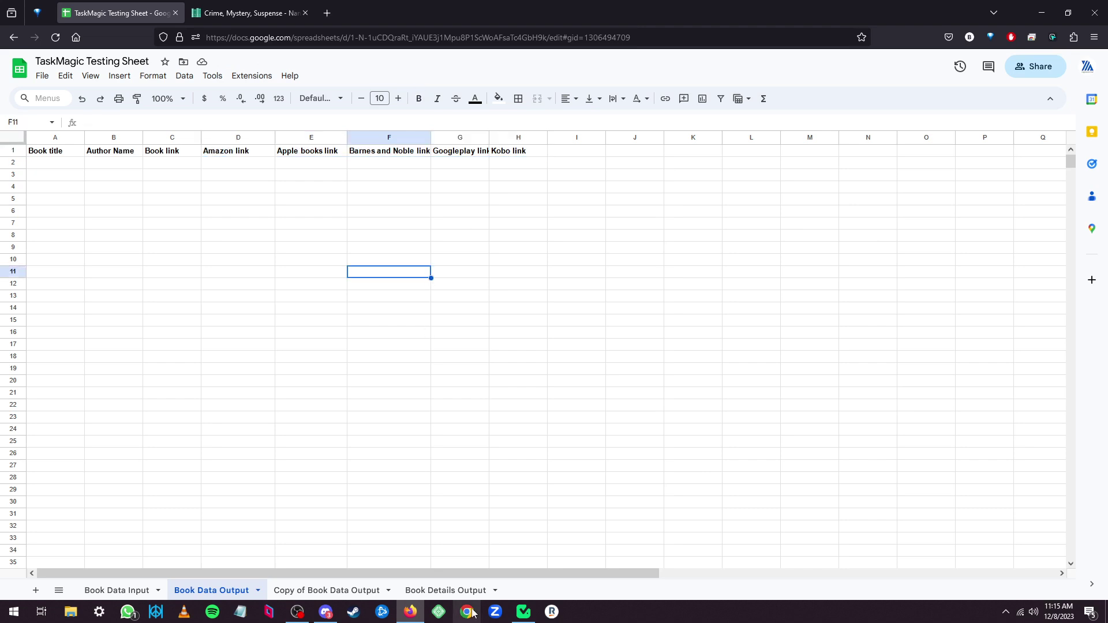
Accept the Book Data Output headers and scroll back to the top of the step list.
click(524, 612)
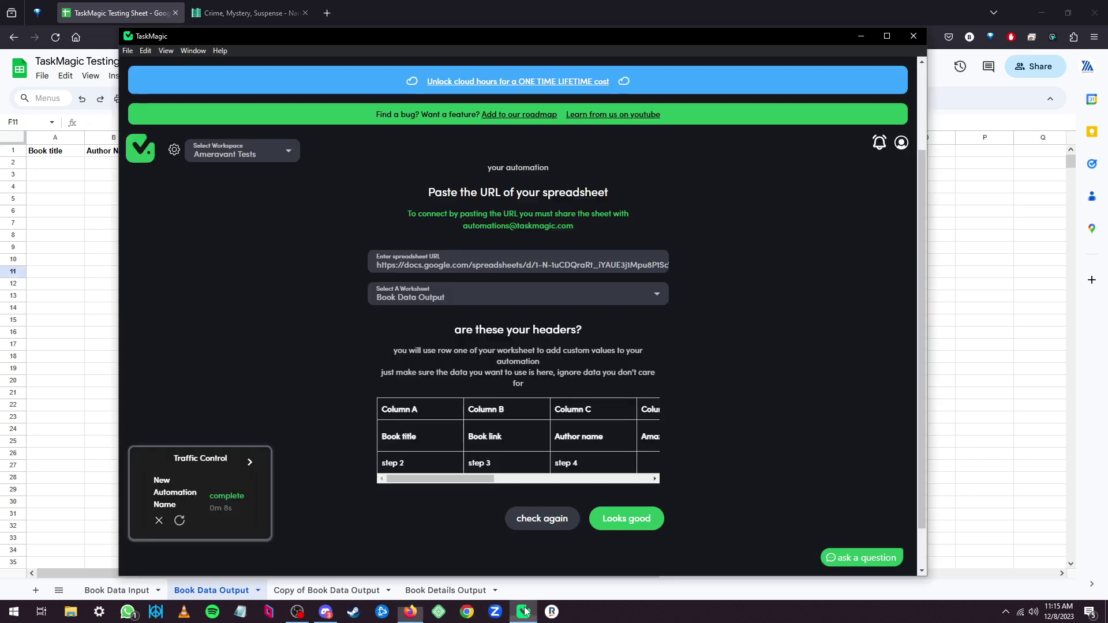
click(633, 513)
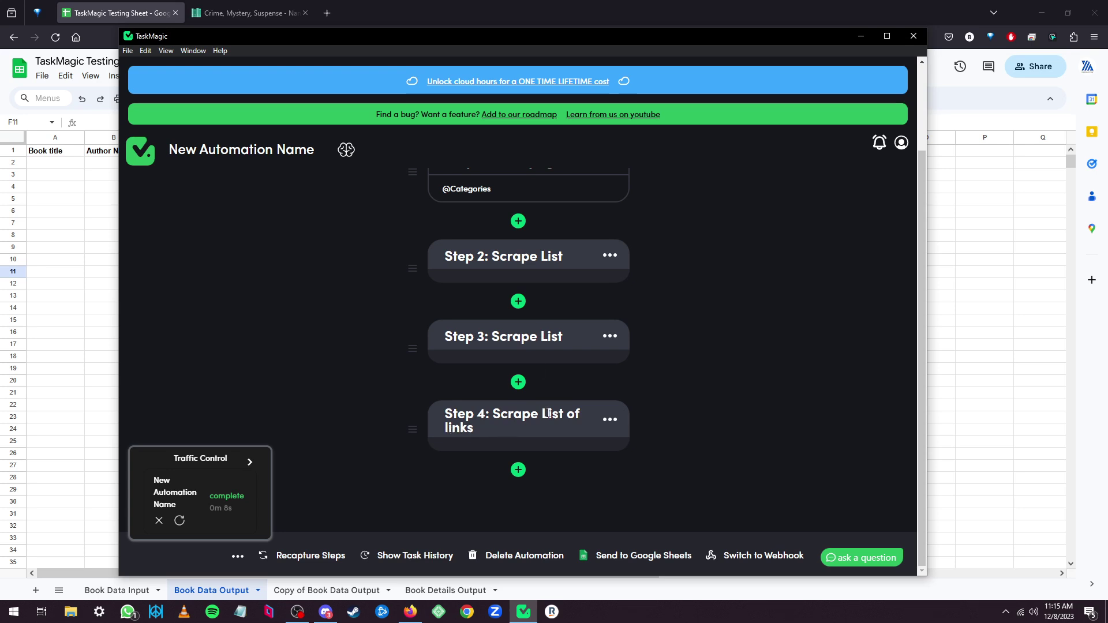
scroll(737, 452, up, 2)
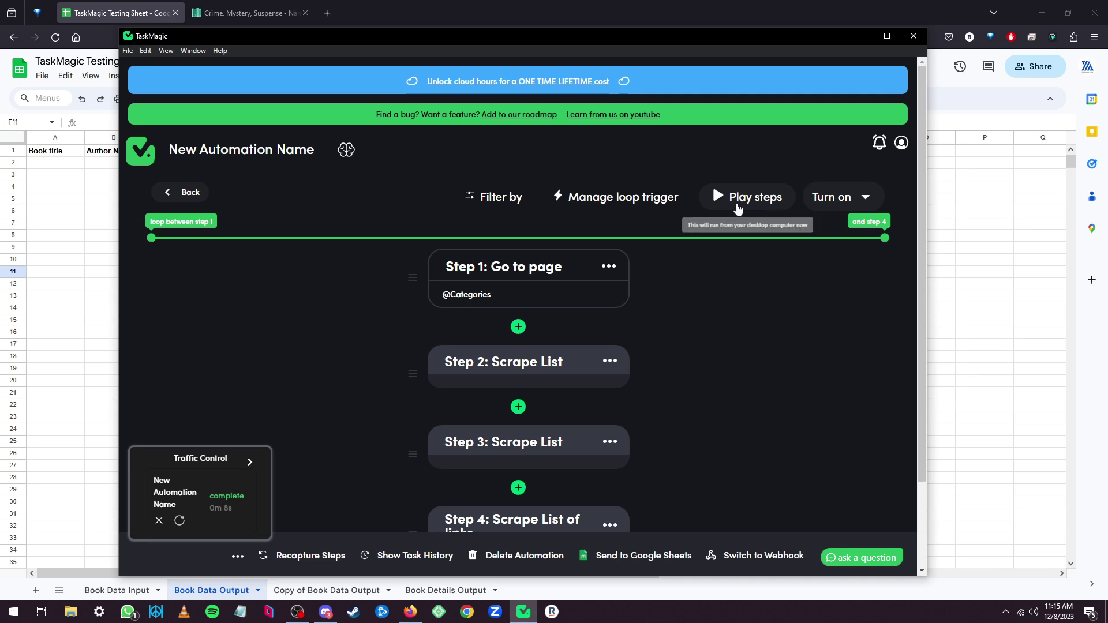
Play the steps and wait until the run completes after loop 5 in 44 seconds.
click(734, 203)
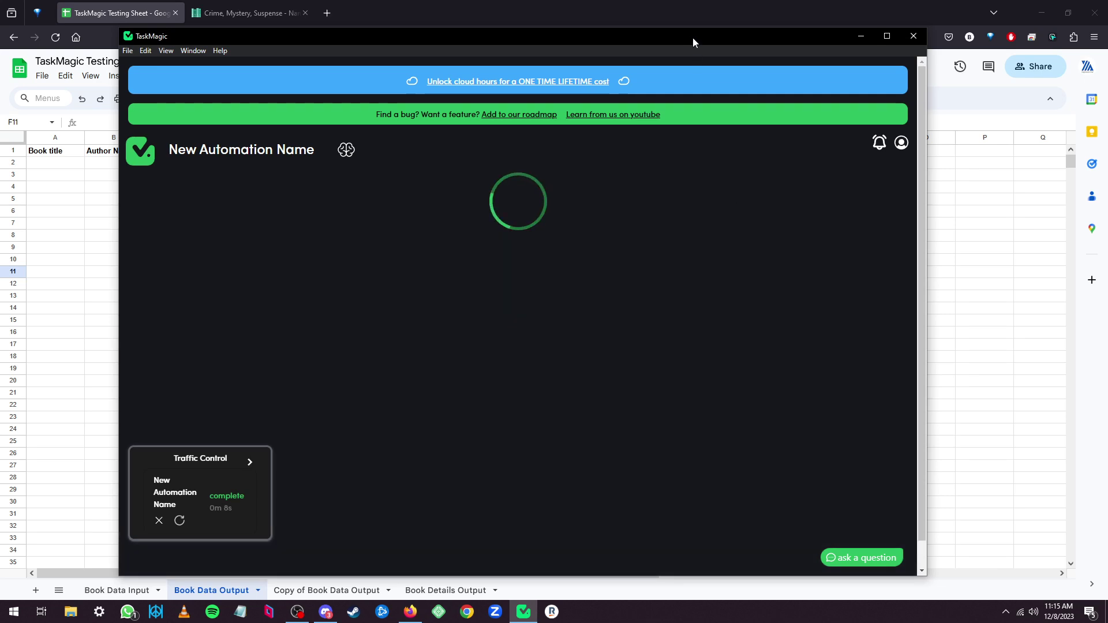
drag(693, 37, 903, 39)
click(118, 590)
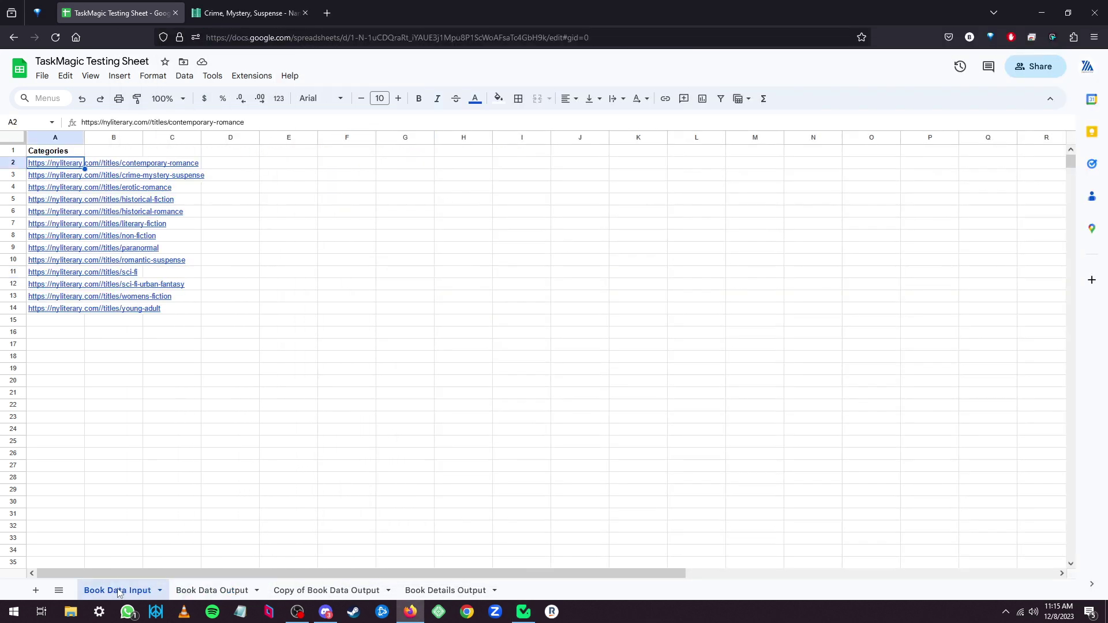
click(523, 612)
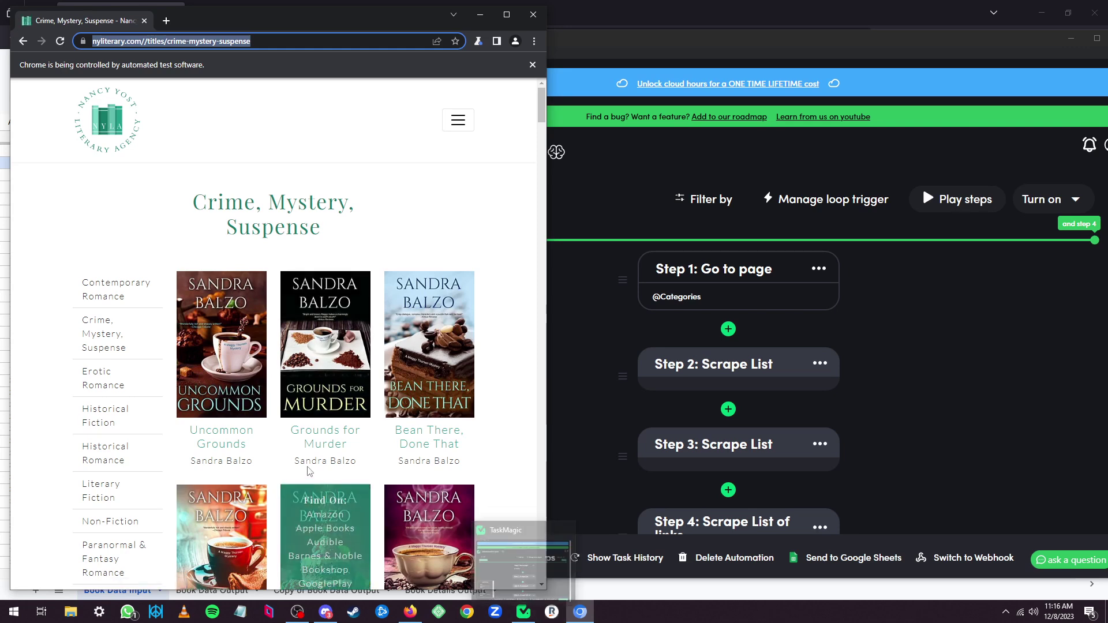
mouse_move(311, 464)
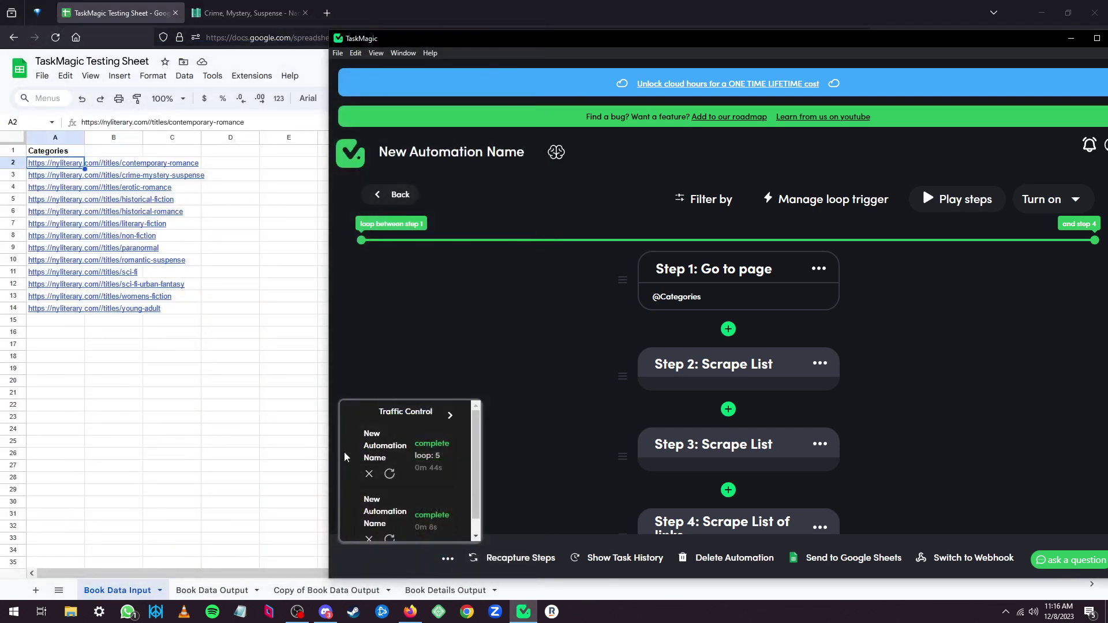
Check the first scraped row in Book Data Output: Lush Life's title, author and link.
click(212, 417)
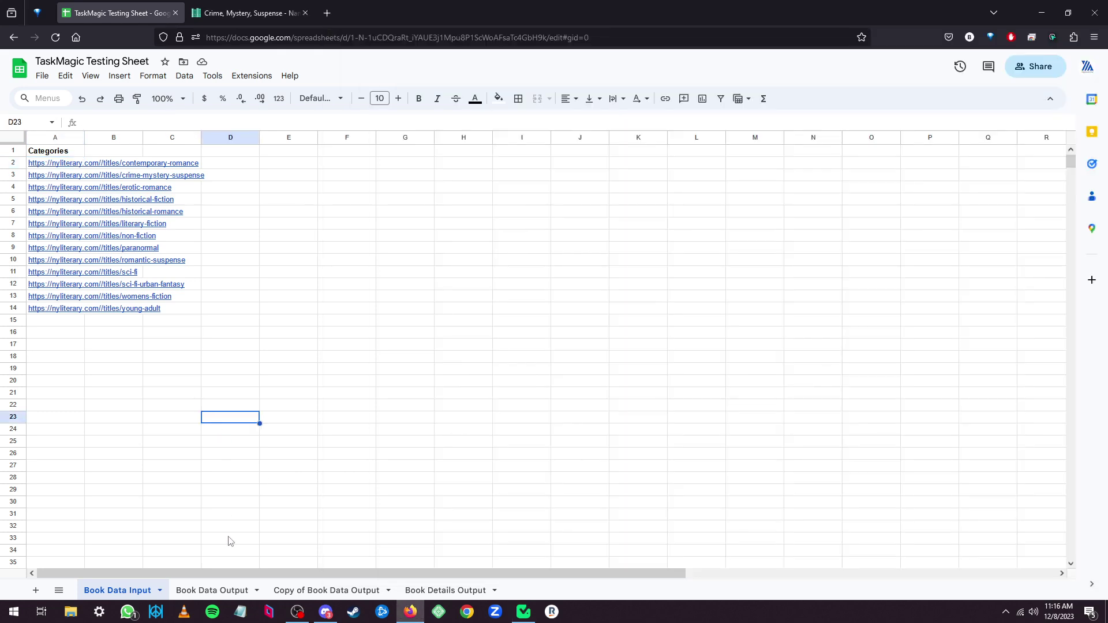
click(210, 591)
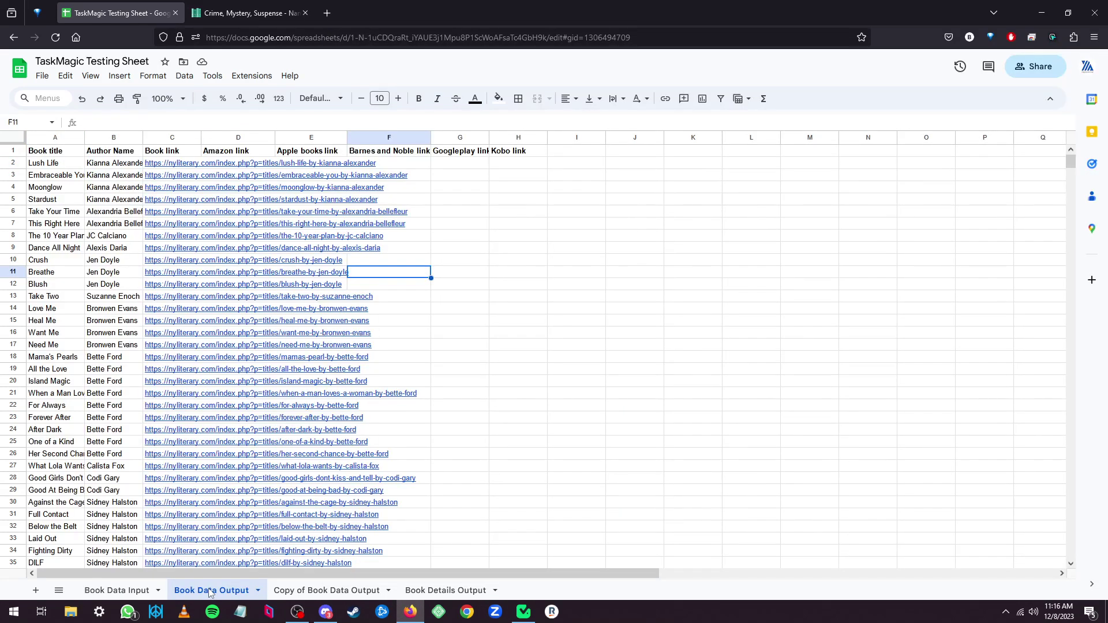
click(41, 166)
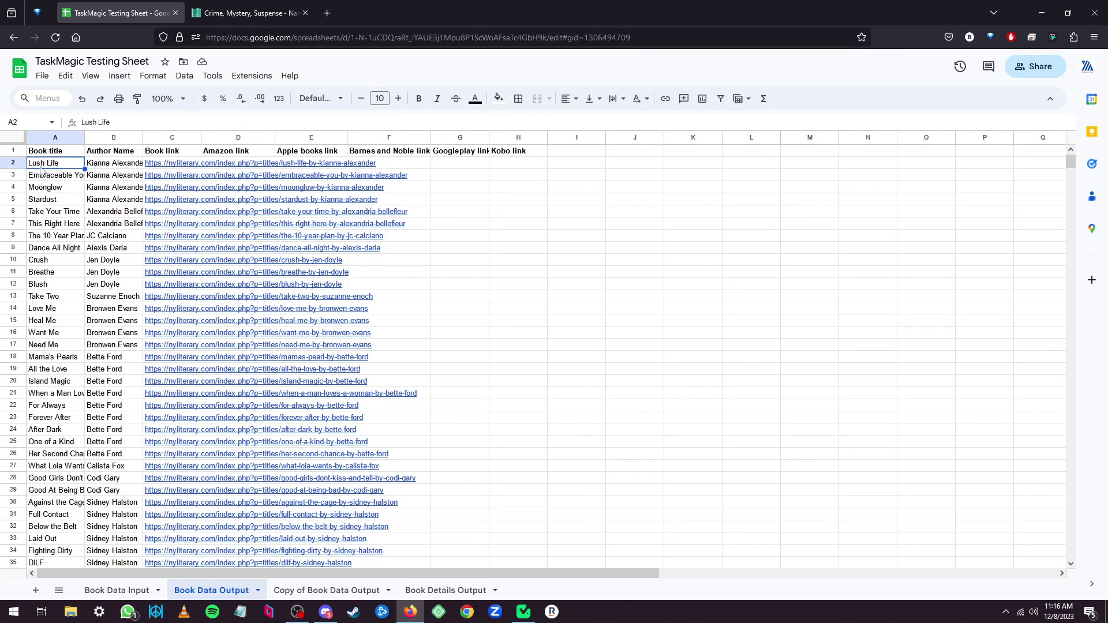
click(116, 168)
click(168, 167)
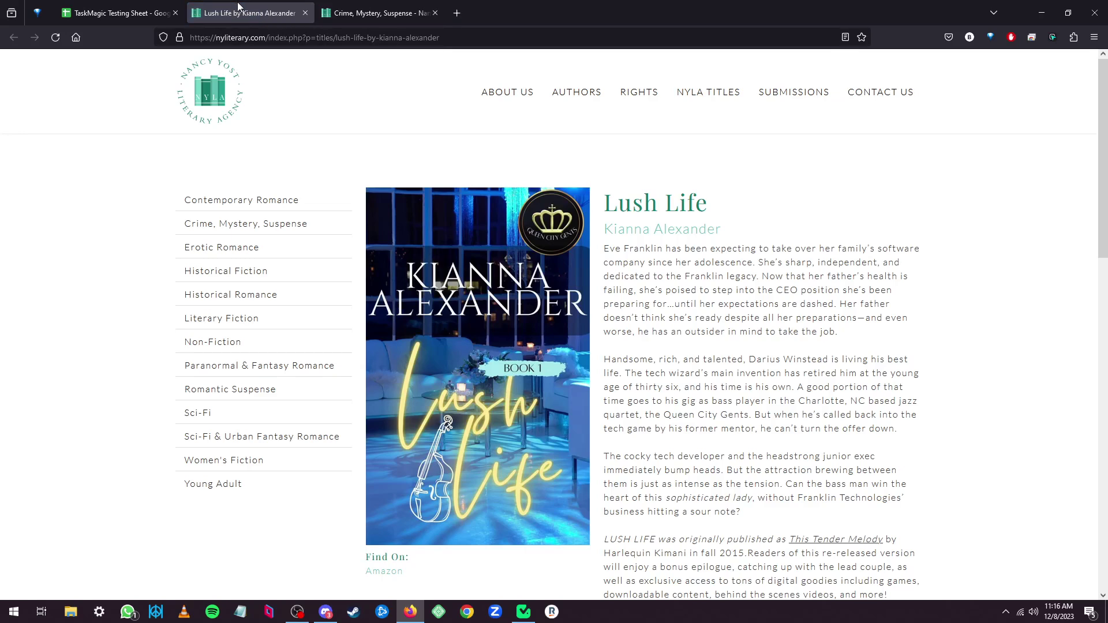
Close the extra book tab and open Lush Life's link in a new tab.
middle_click(237, 7)
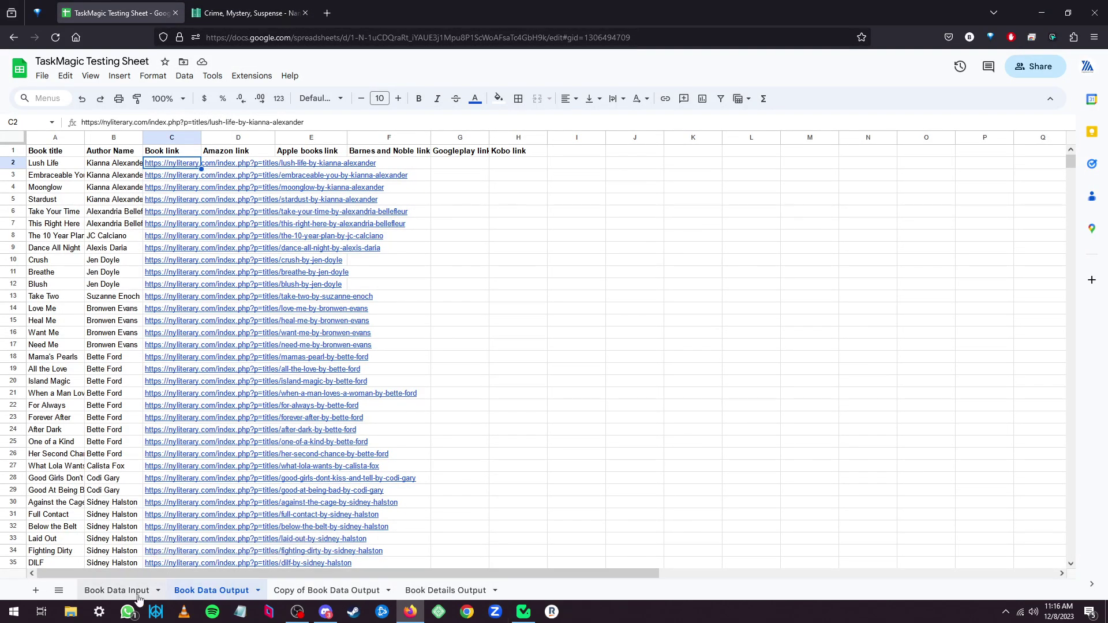
click(117, 590)
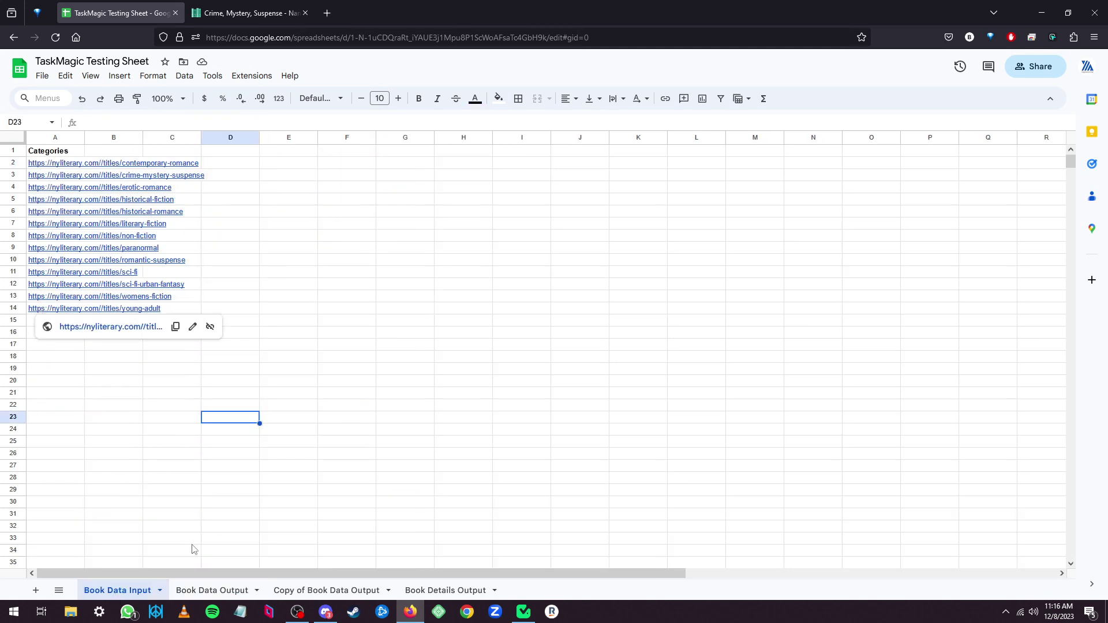
click(207, 590)
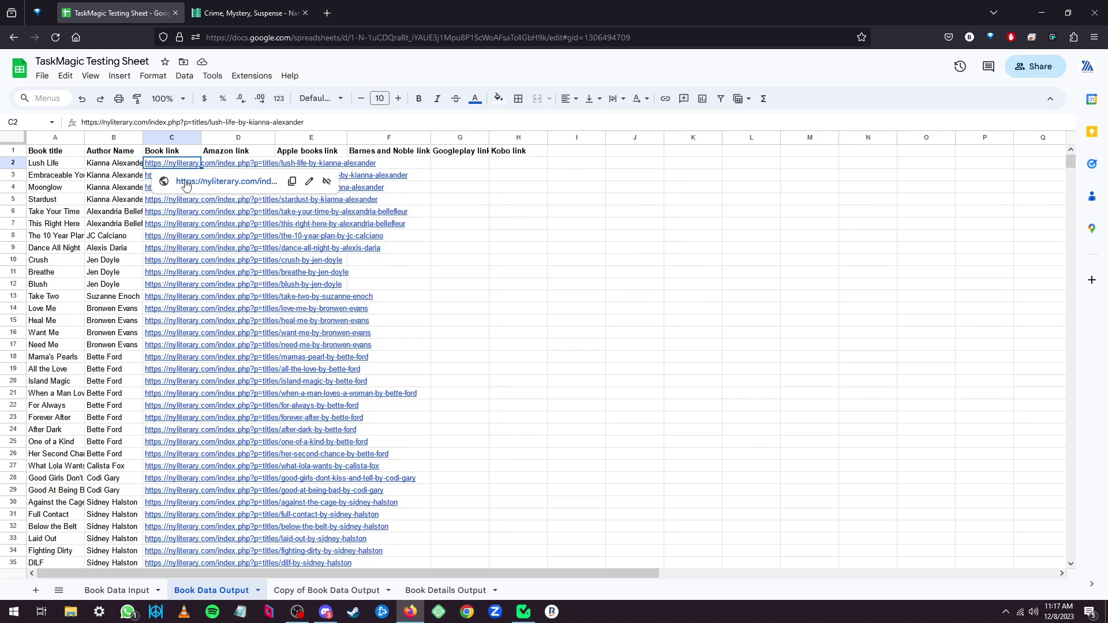
click(187, 182)
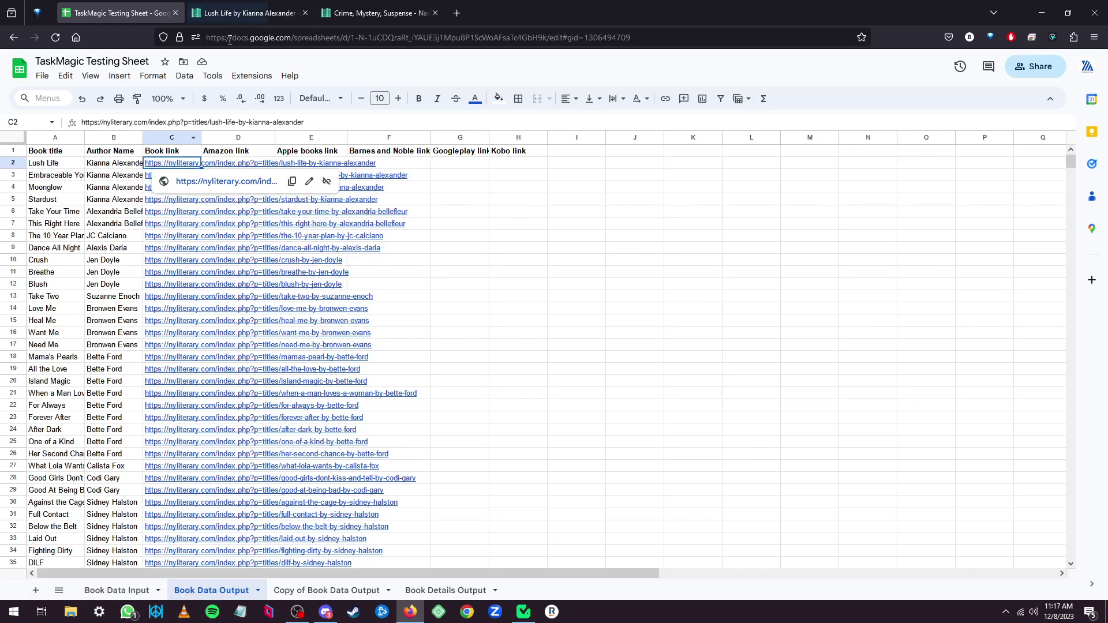
Scroll through the Lush Life page down to its Amazon link, then return to the spreadsheet.
click(239, 14)
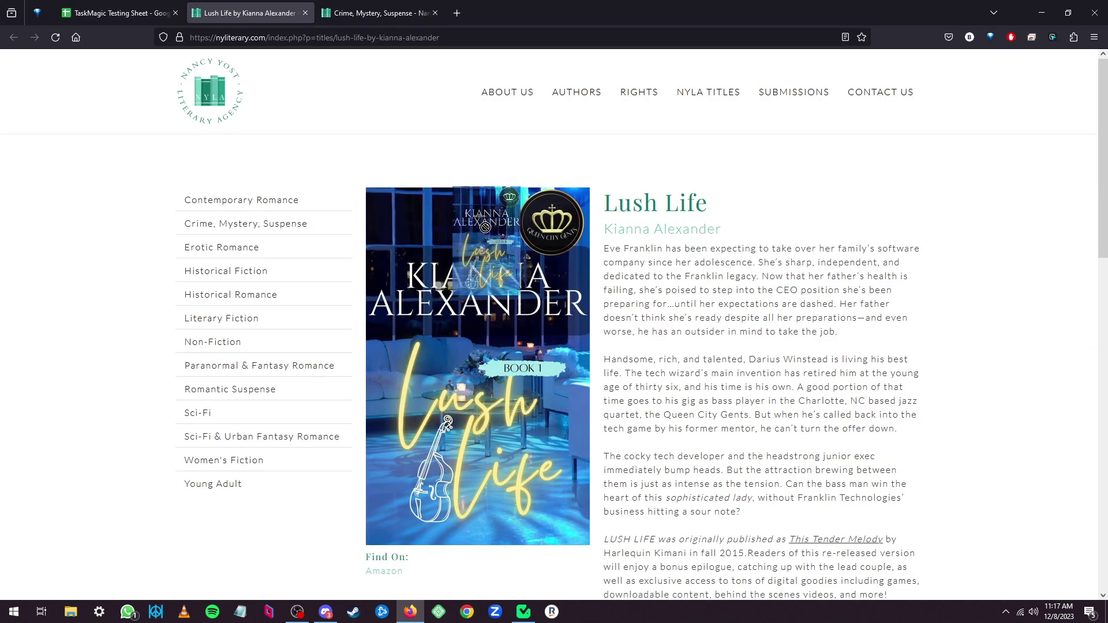
scroll(803, 398, down, 4)
drag(617, 260, 816, 347)
click(815, 338)
scroll(769, 375, down, 2)
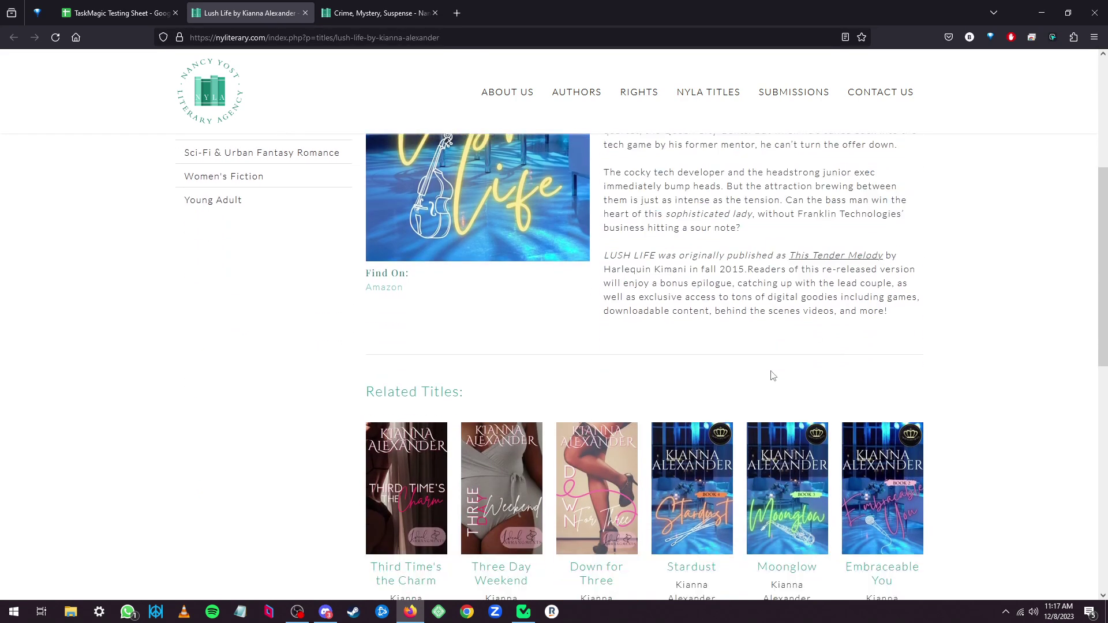
scroll(528, 340, up, 4)
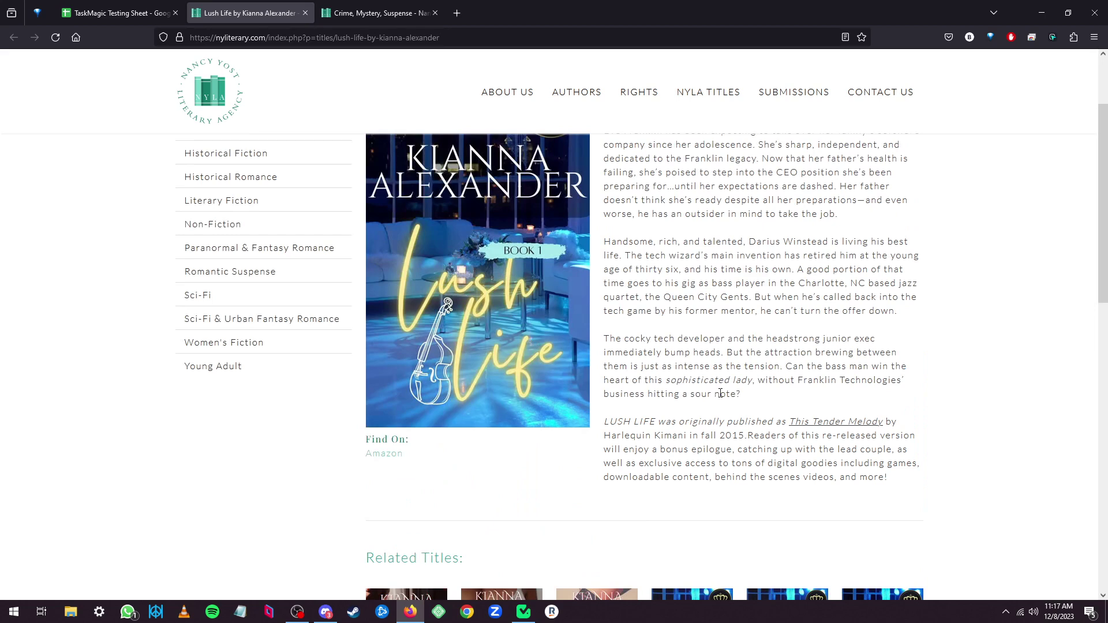
scroll(531, 337, up, 2)
scroll(374, 406, down, 3)
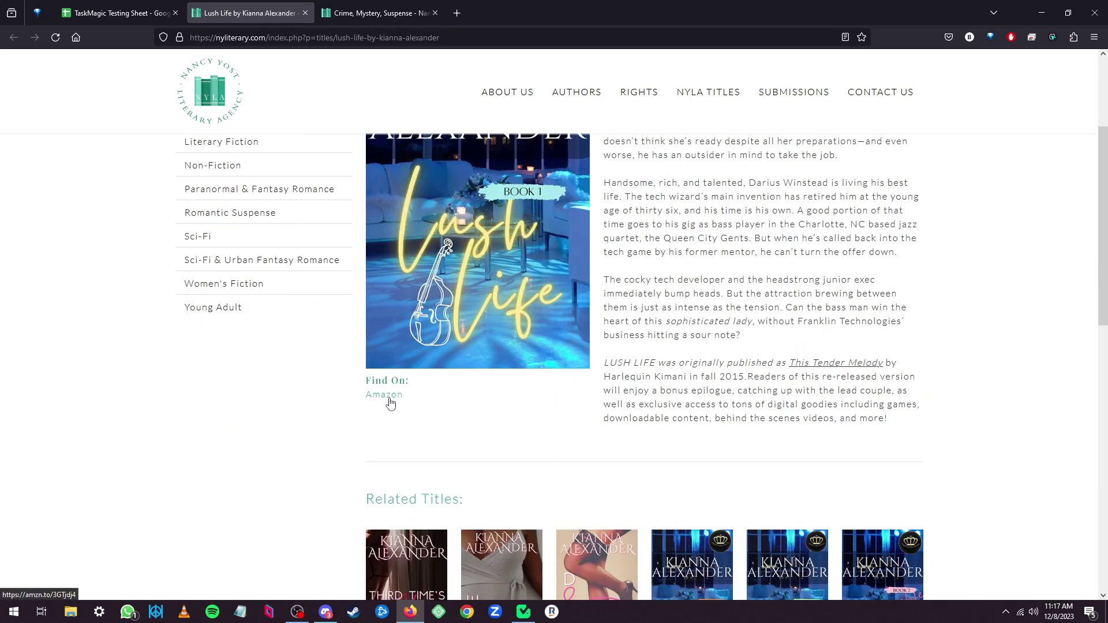
click(115, 13)
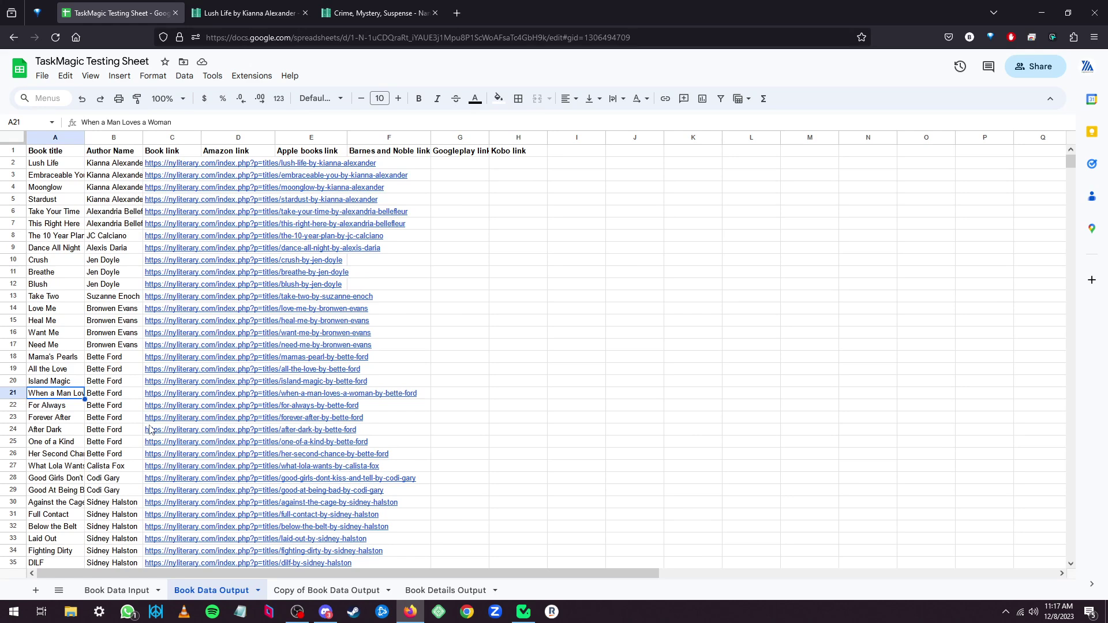
Inspect cells A2 and B2 in Book Data Output, then return to the TaskMagic automation editor.
mouse_move(149, 427)
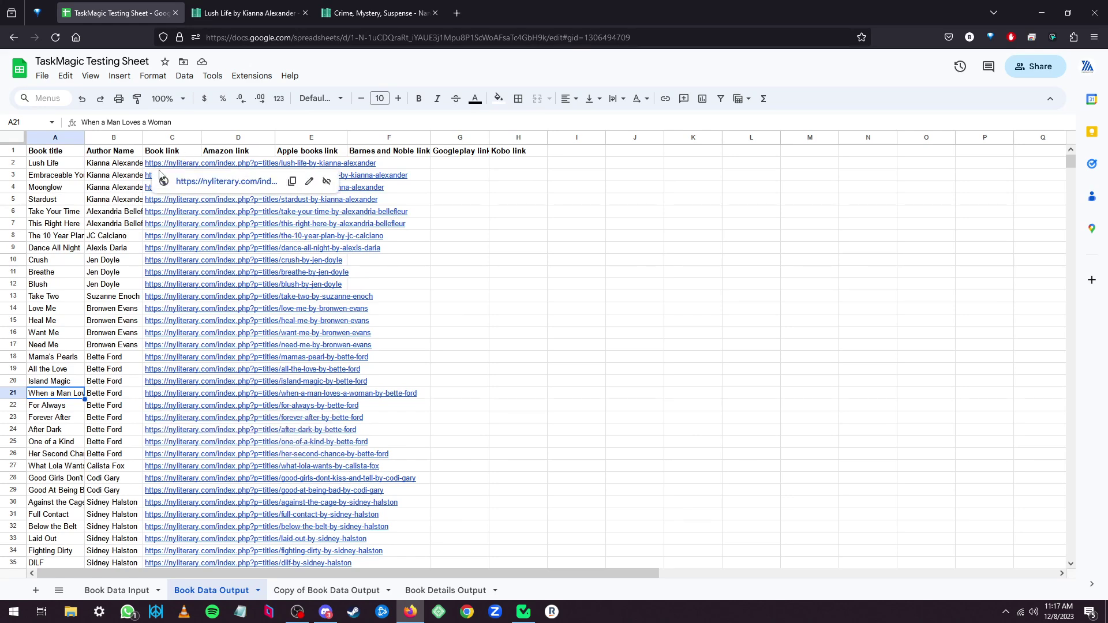
click(60, 165)
click(92, 164)
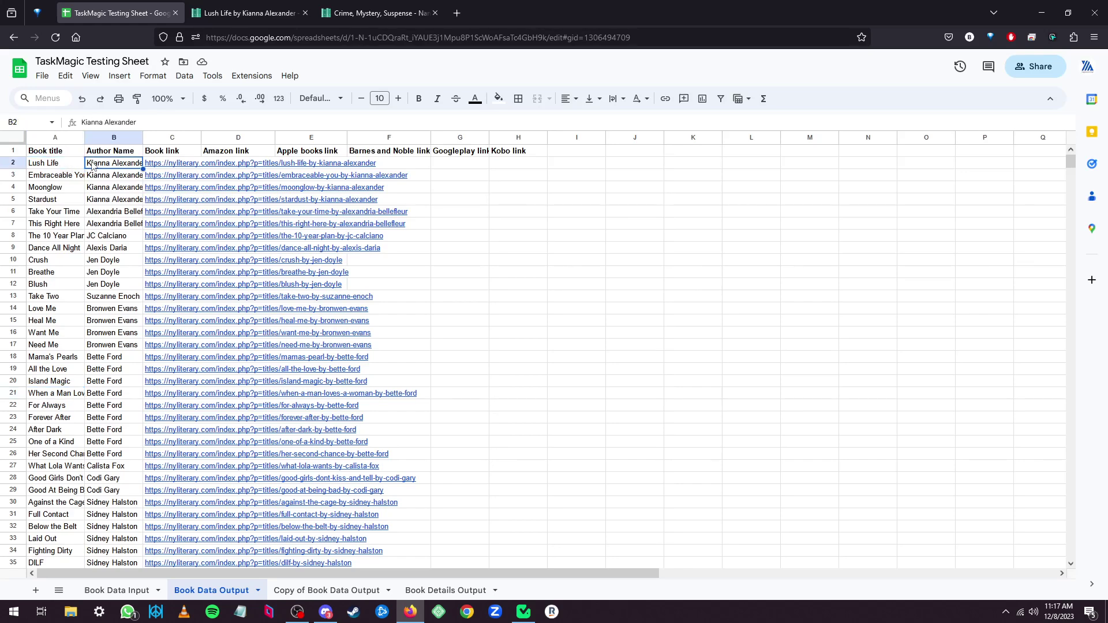
click(522, 616)
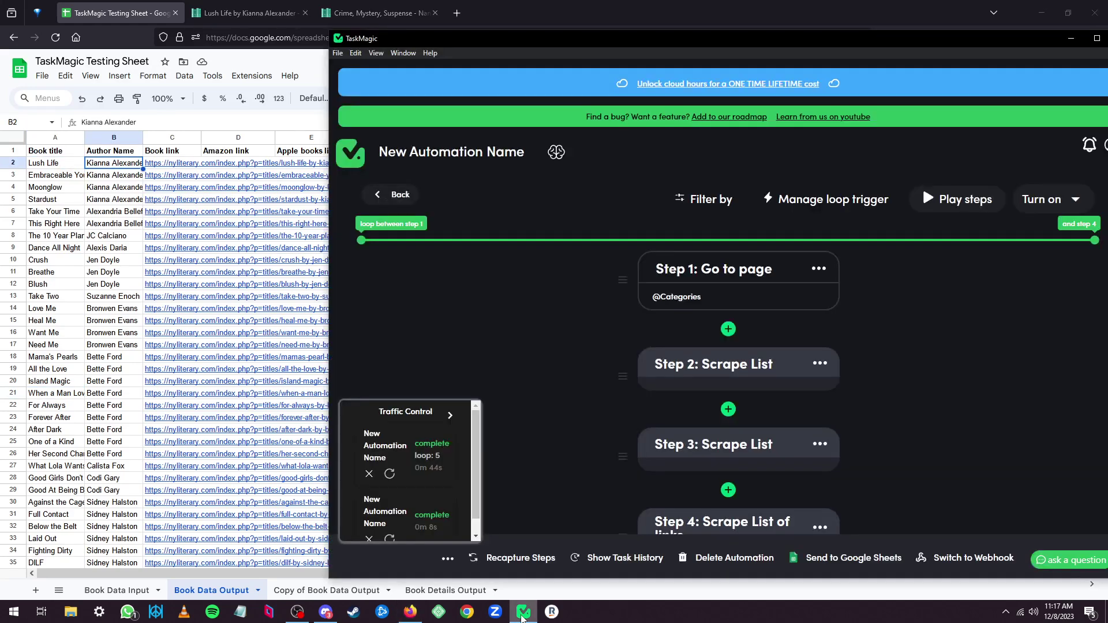